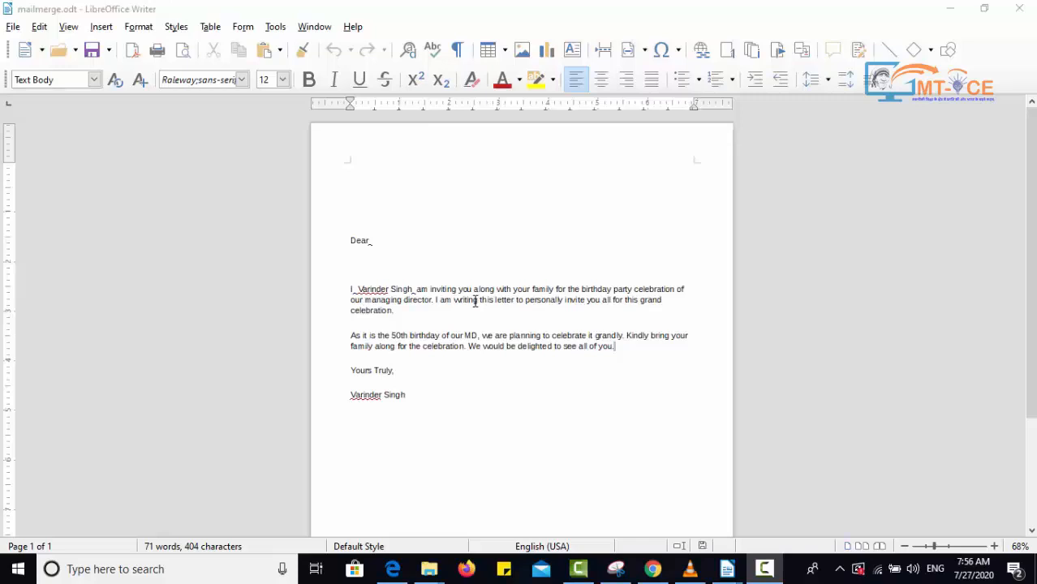
{"action": "left_click", "coordinate": [276, 26]}
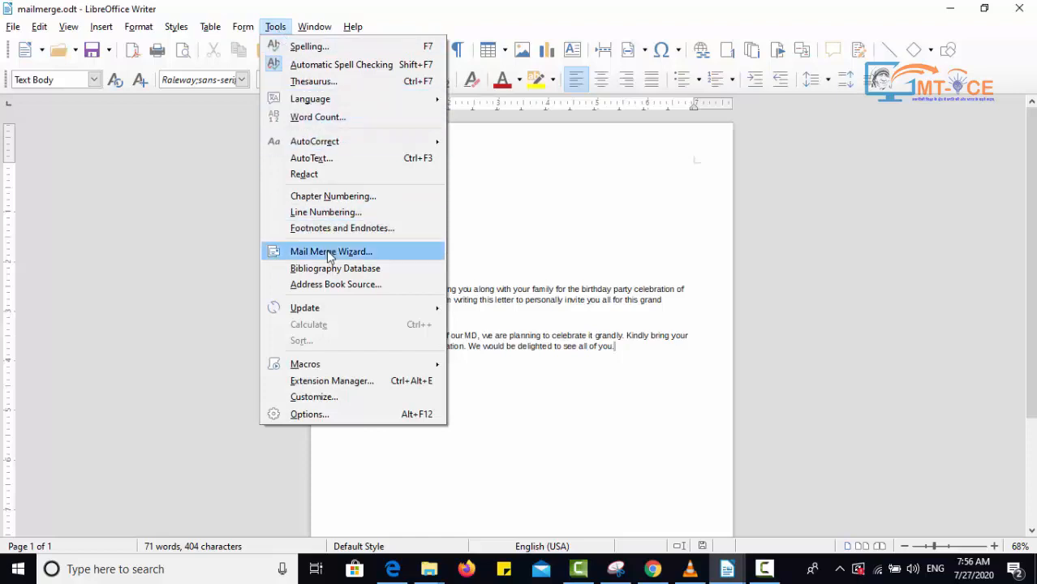
{"action": "left_click", "coordinate": [570, 274]}
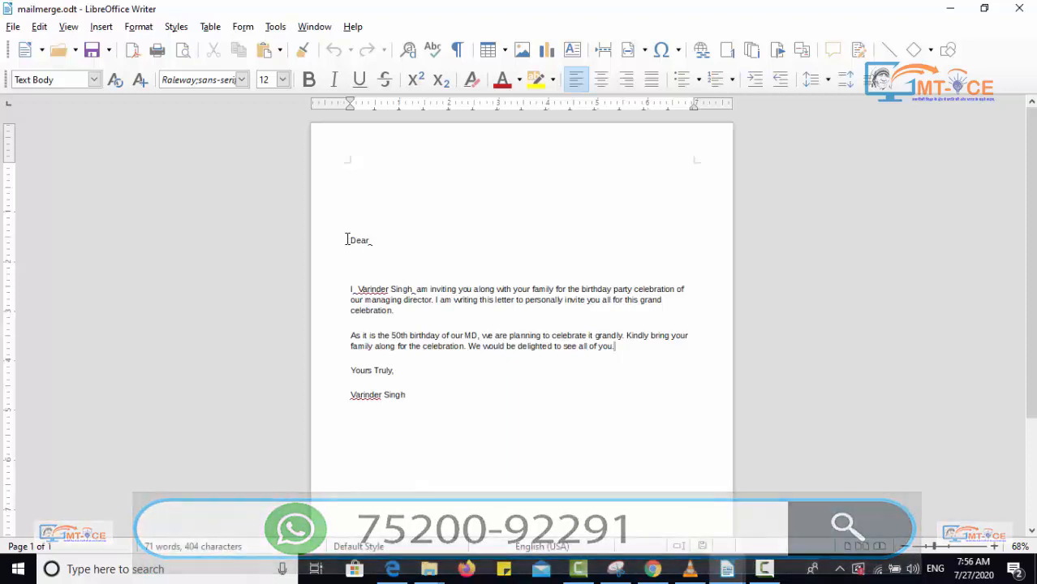
{"action": "left_click_drag", "start_coordinate": [350, 238], "coordinate": [412, 395]}
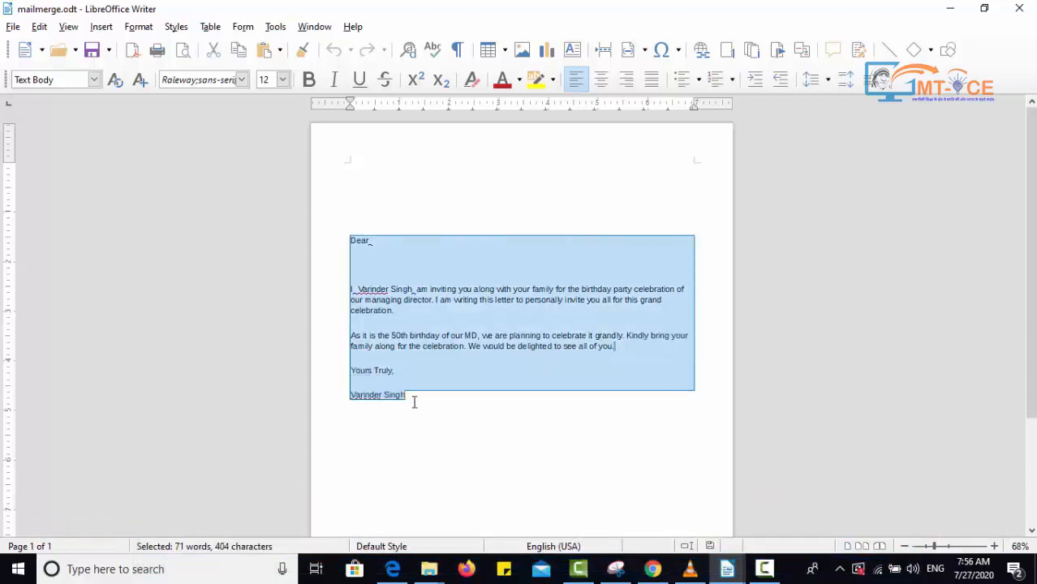
{"action": "left_click", "coordinate": [414, 402]}
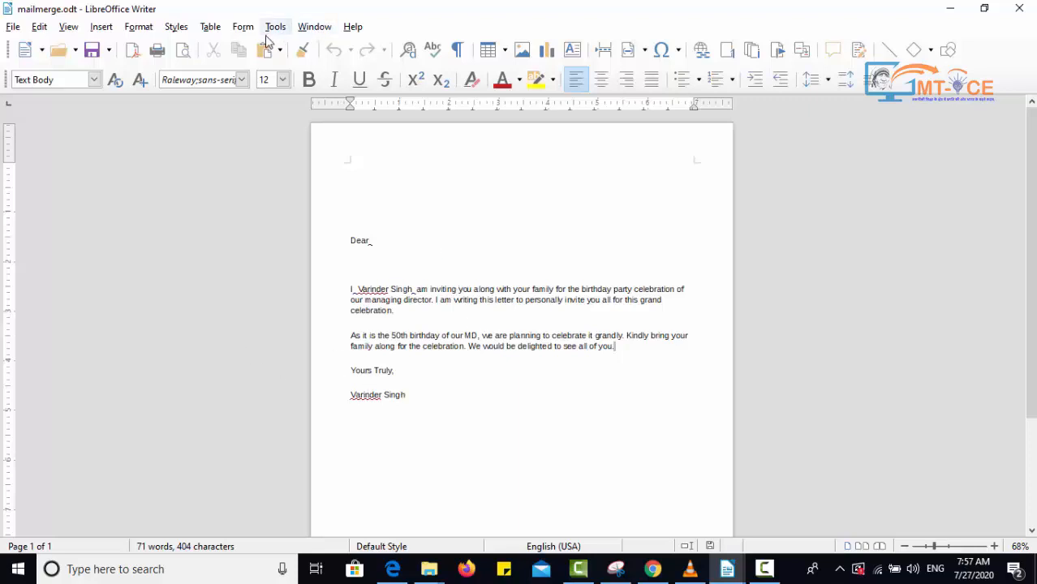
{"action": "left_click", "coordinate": [371, 267]}
{"action": "left_click", "coordinate": [402, 395]}
- Launch the Mail Merge Wizard for the current letter
{"action": "left_click", "coordinate": [278, 31]}
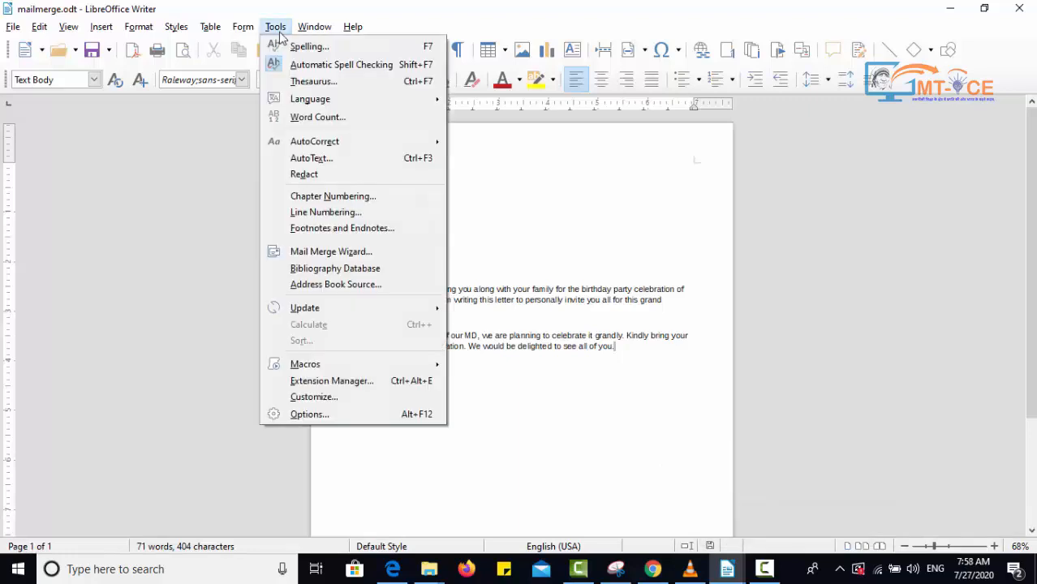
{"action": "left_click", "coordinate": [278, 31]}
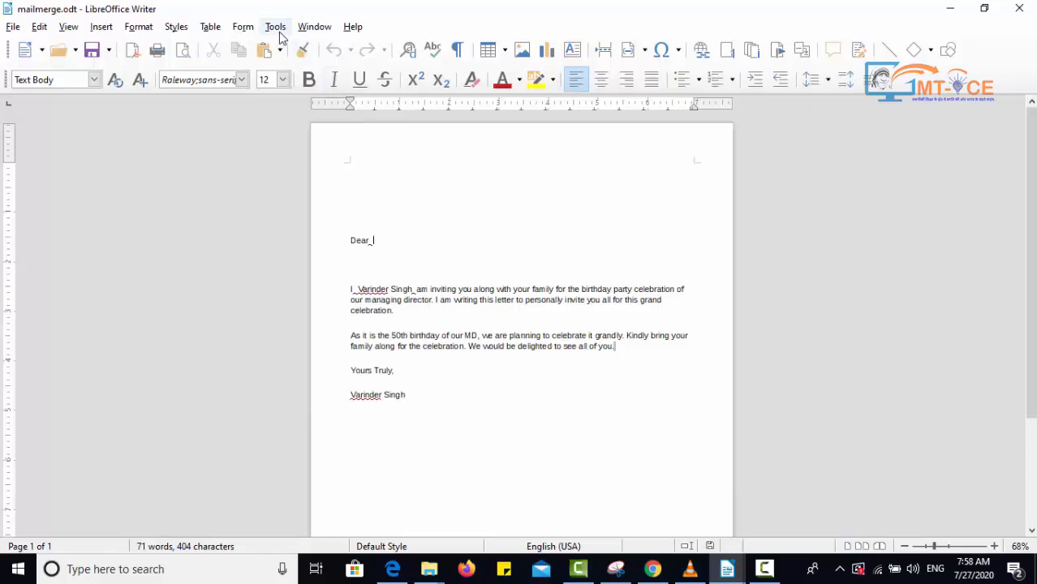
{"action": "left_click", "coordinate": [279, 35]}
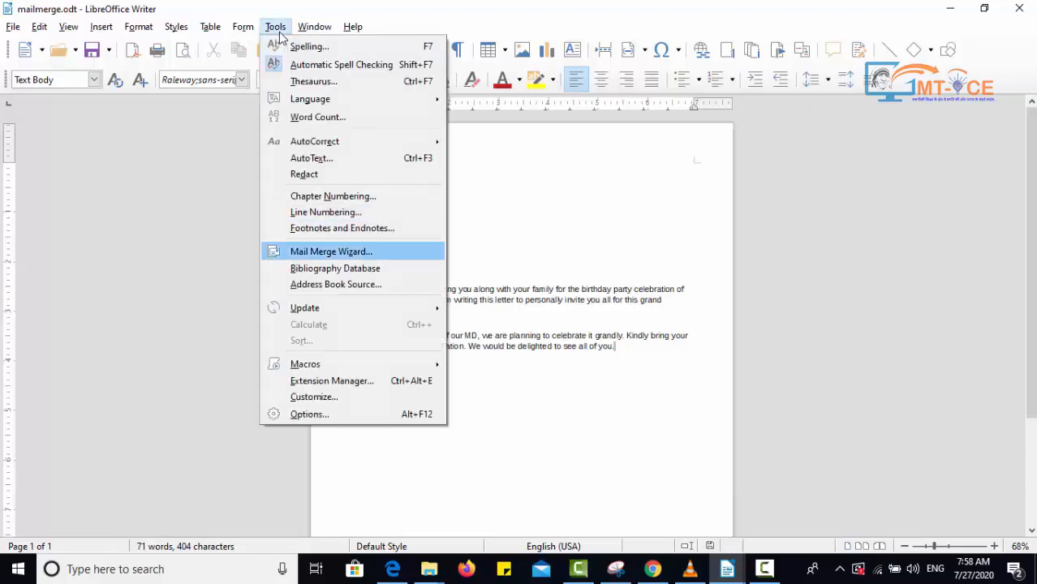
{"action": "left_click", "coordinate": [279, 34]}
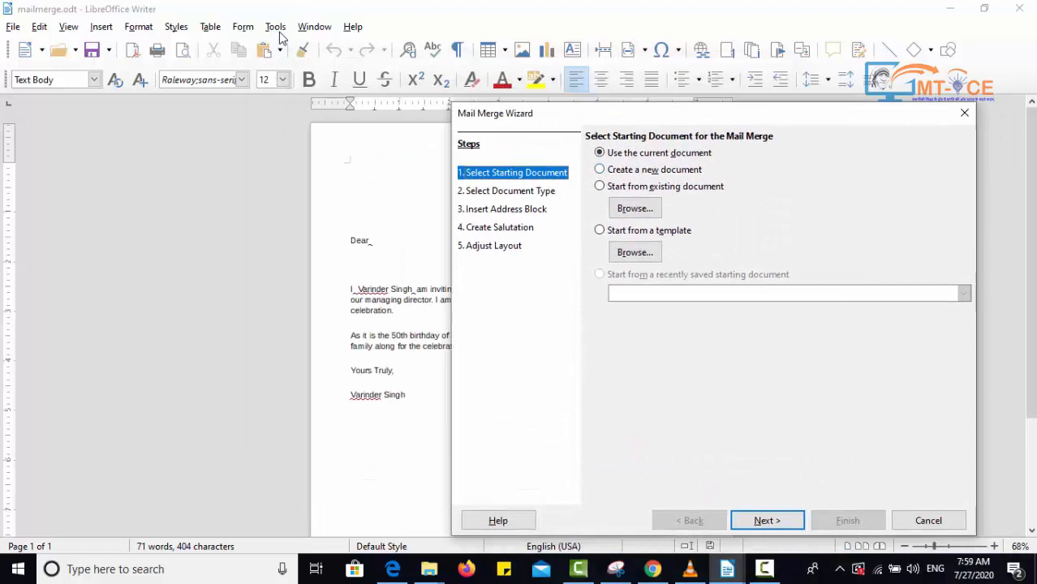
- Choose to use the current document as the starting document and continue to the document type step
{"action": "key", "text": "alt+w"}
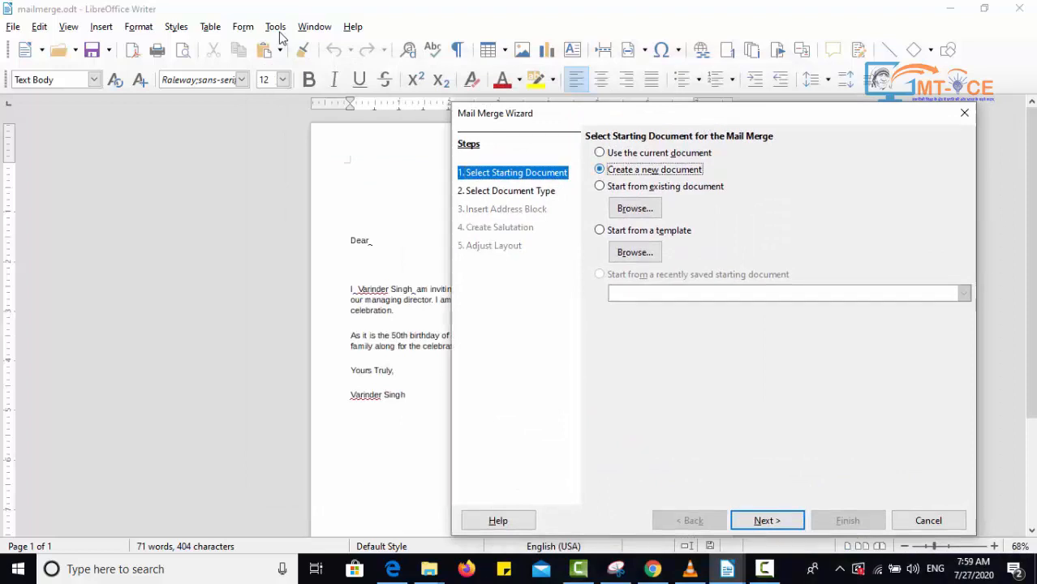
{"action": "key", "text": "alt+x"}
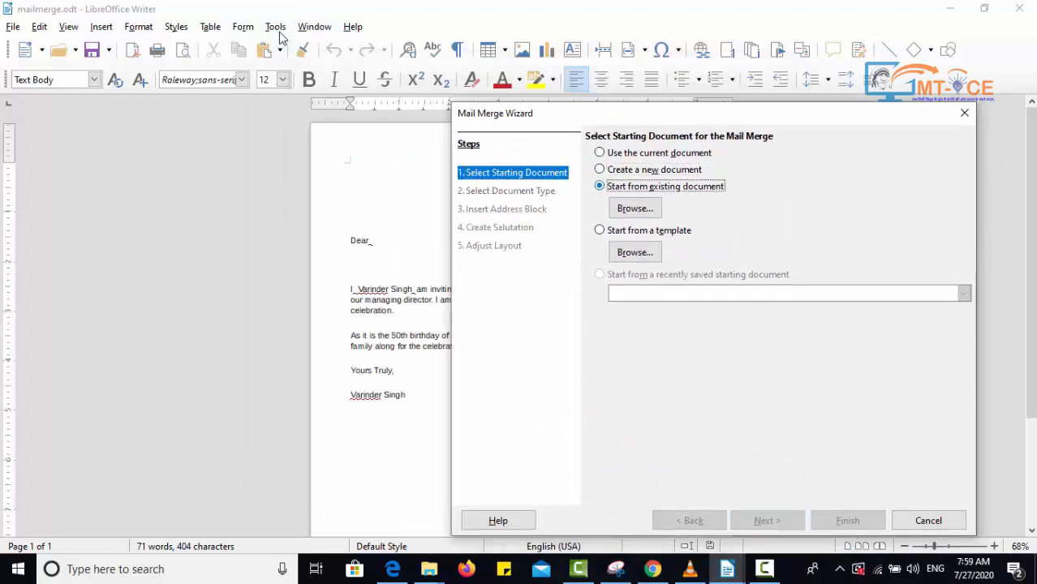
{"action": "key", "text": "alt+u"}
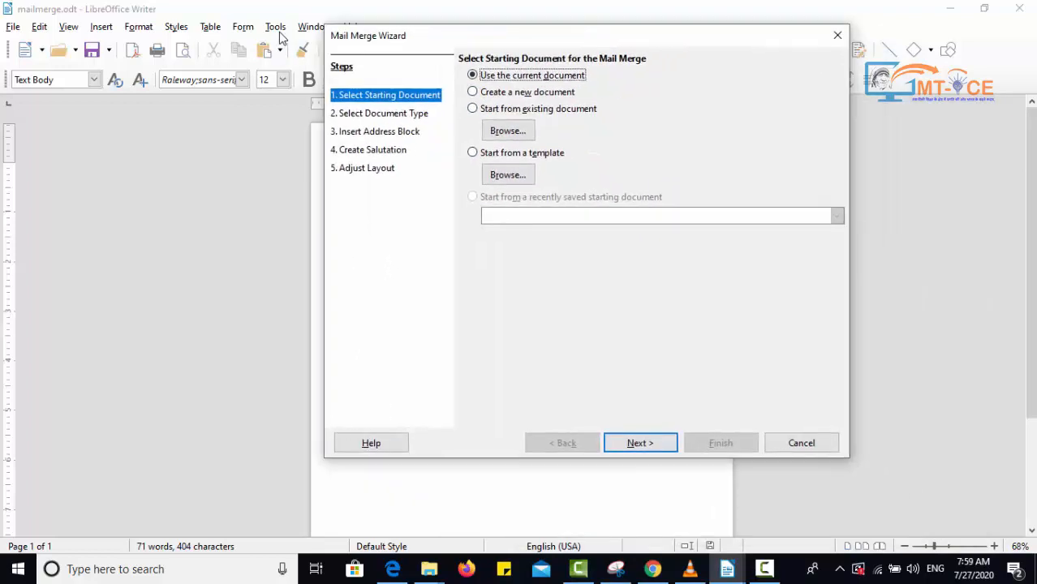
{"action": "key", "text": "alt+n"}
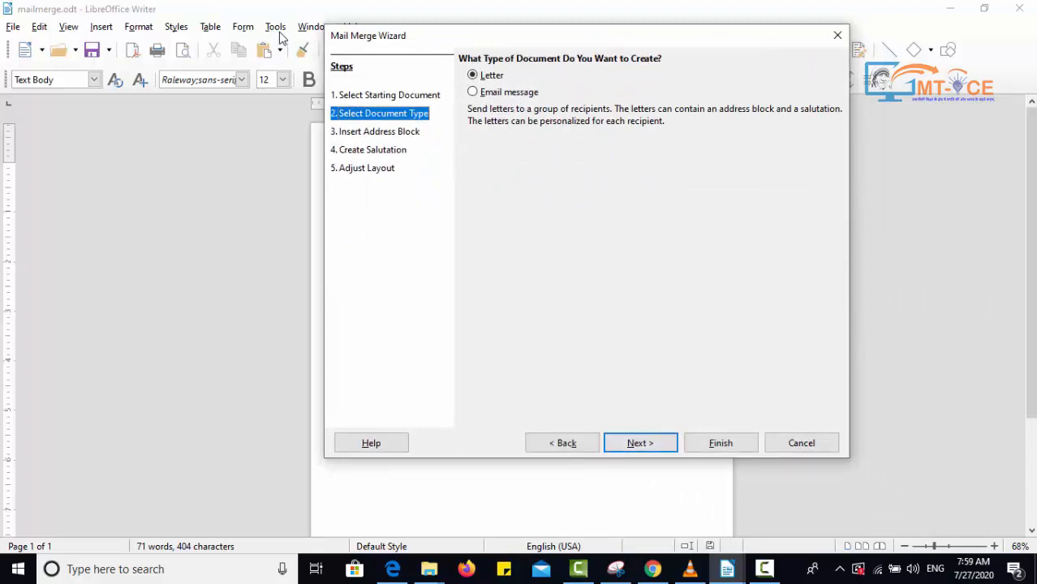
- Keep Letter as the document type and advance to the Insert Address Block step
{"action": "left_click_drag", "start_coordinate": [505, 36], "coordinate": [556, 82]}
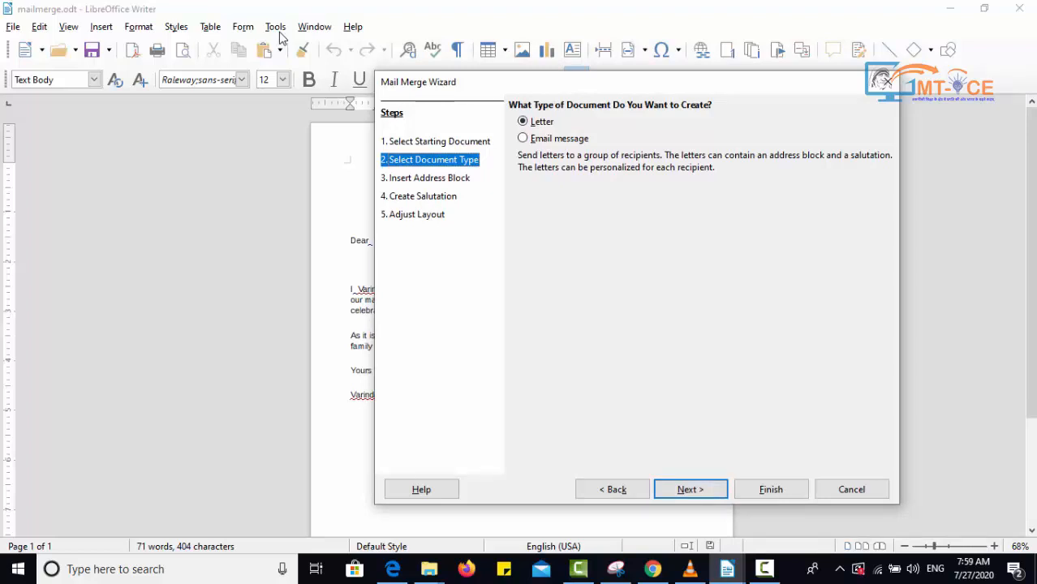
{"action": "key", "text": "Return"}
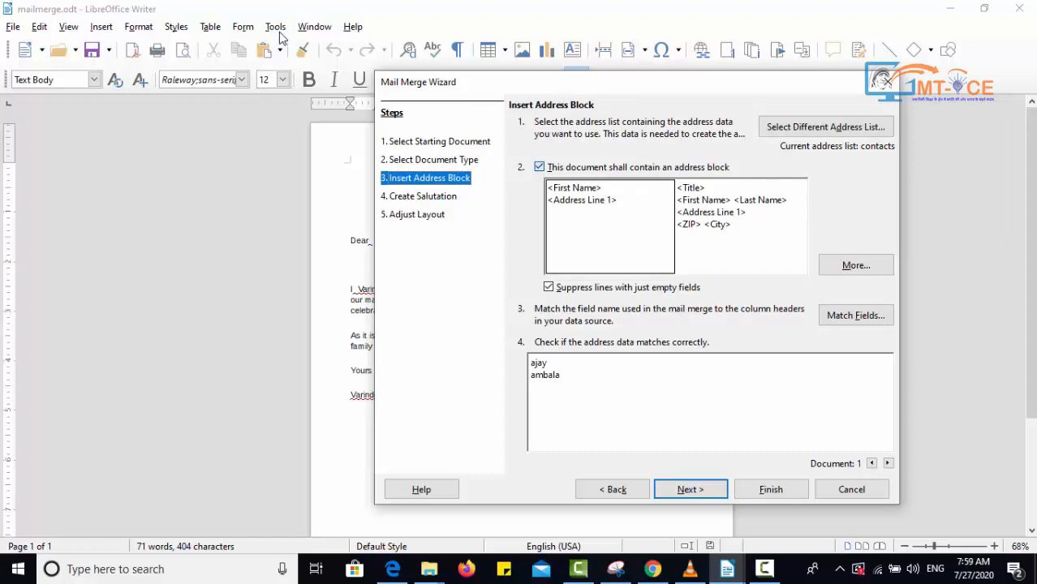
{"action": "key", "text": "space"}
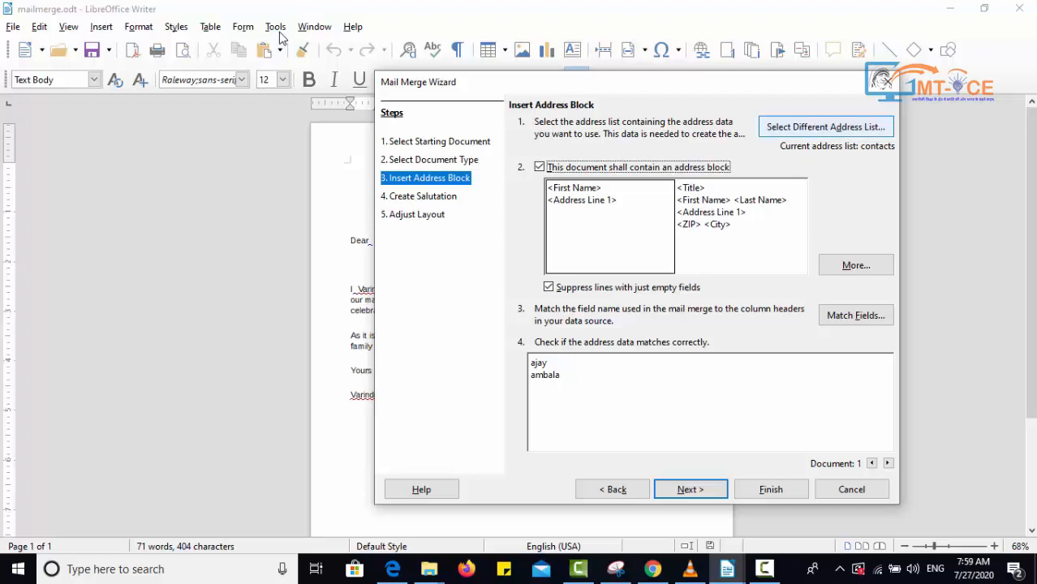
- Open the address list selection and start creating a new address list
{"action": "left_click", "coordinate": [826, 126]}
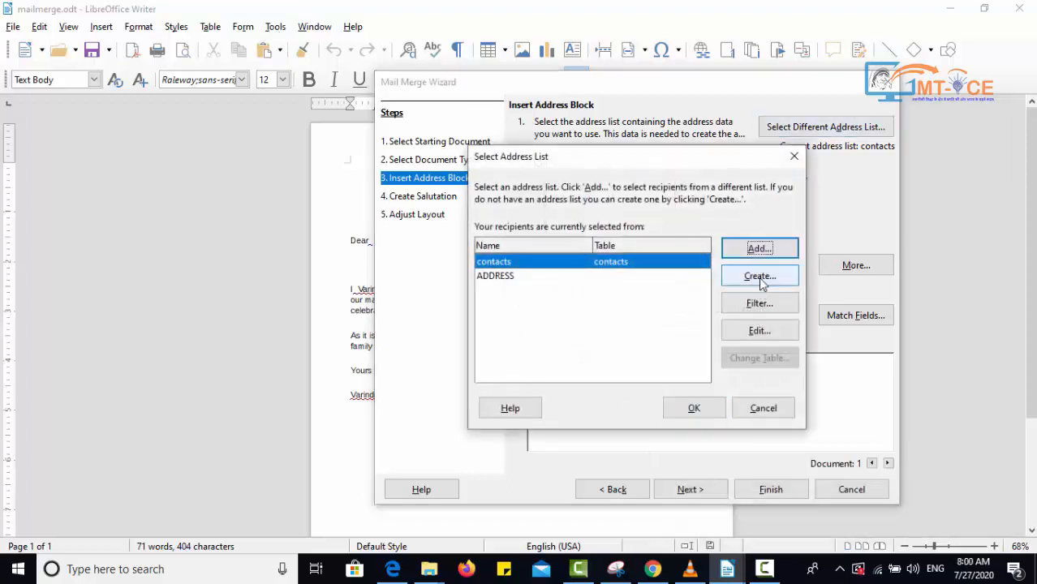
{"action": "left_click", "coordinate": [761, 278]}
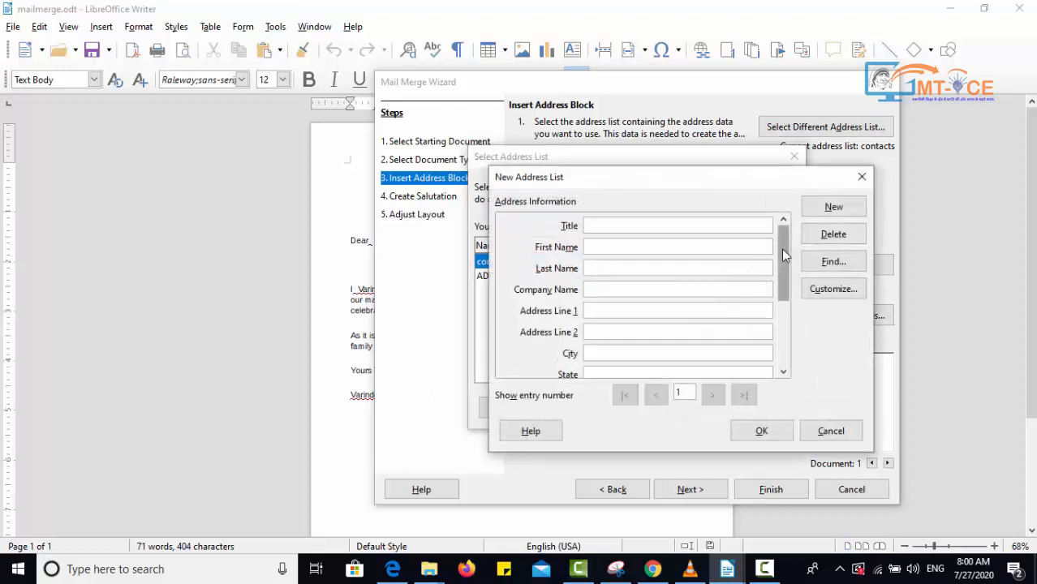
{"action": "mouse_move", "coordinate": [781, 249]}
{"action": "left_mouse_down"}
{"action": "mouse_move", "coordinate": [788, 324]}
{"action": "mouse_move", "coordinate": [782, 246]}
{"action": "left_mouse_up"}
{"action": "left_click", "coordinate": [672, 249]}
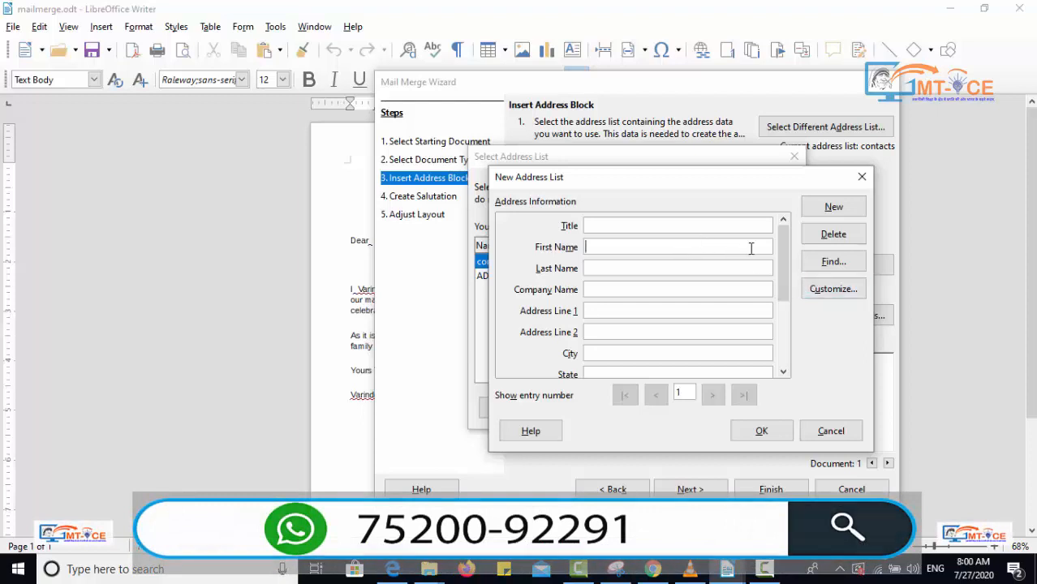
{"action": "mouse_move", "coordinate": [787, 271]}
{"action": "left_mouse_down"}
{"action": "mouse_move", "coordinate": [785, 334]}
{"action": "mouse_move", "coordinate": [789, 268]}
{"action": "left_mouse_up"}
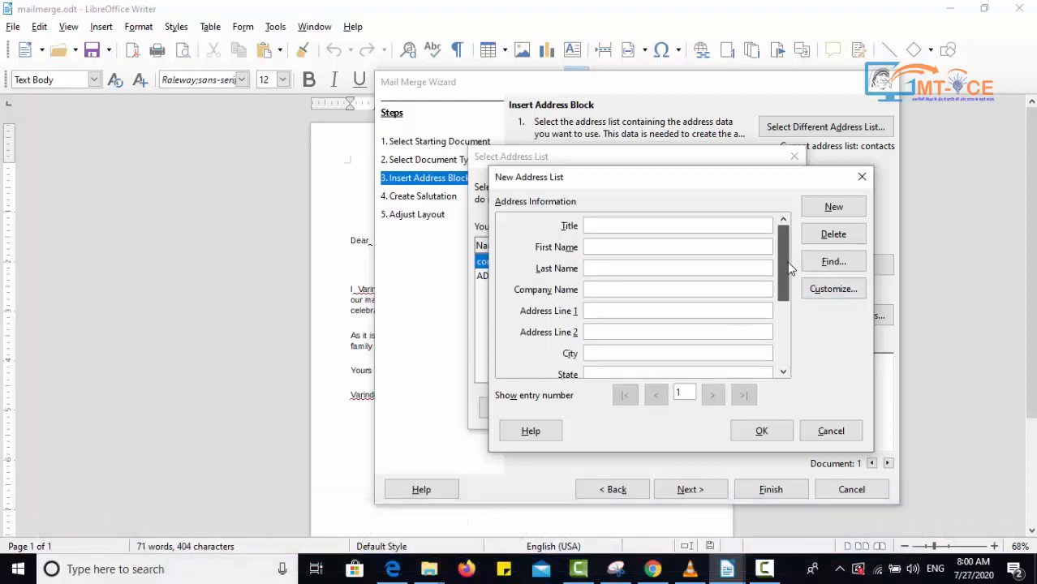
- Customize the new address list's fields, deleting the Title, Last Name and Company Name elements
{"action": "left_click", "coordinate": [845, 294]}
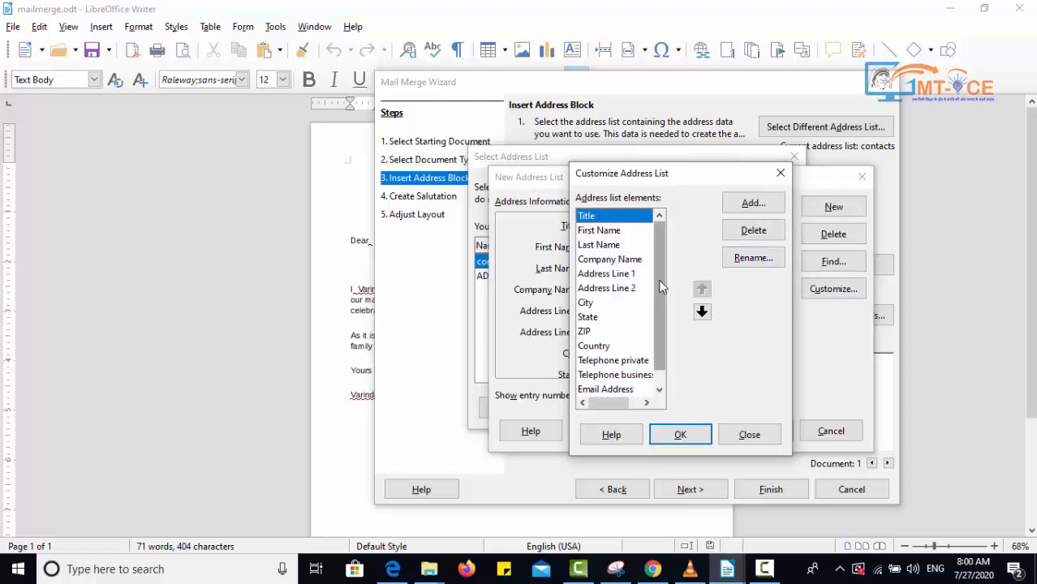
{"action": "left_click_drag", "start_coordinate": [662, 285], "coordinate": [657, 247]}
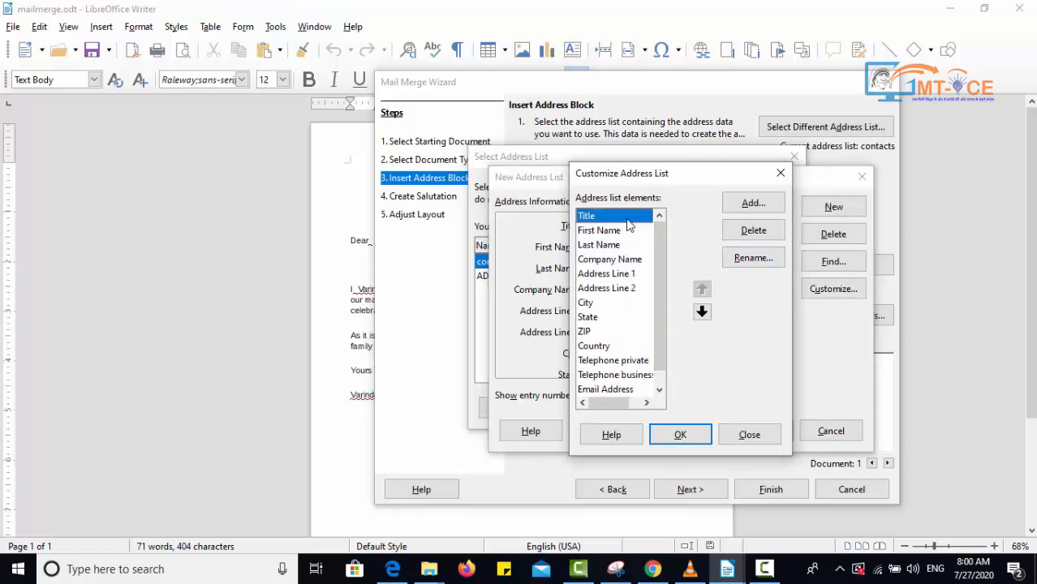
{"action": "left_click", "coordinate": [753, 231]}
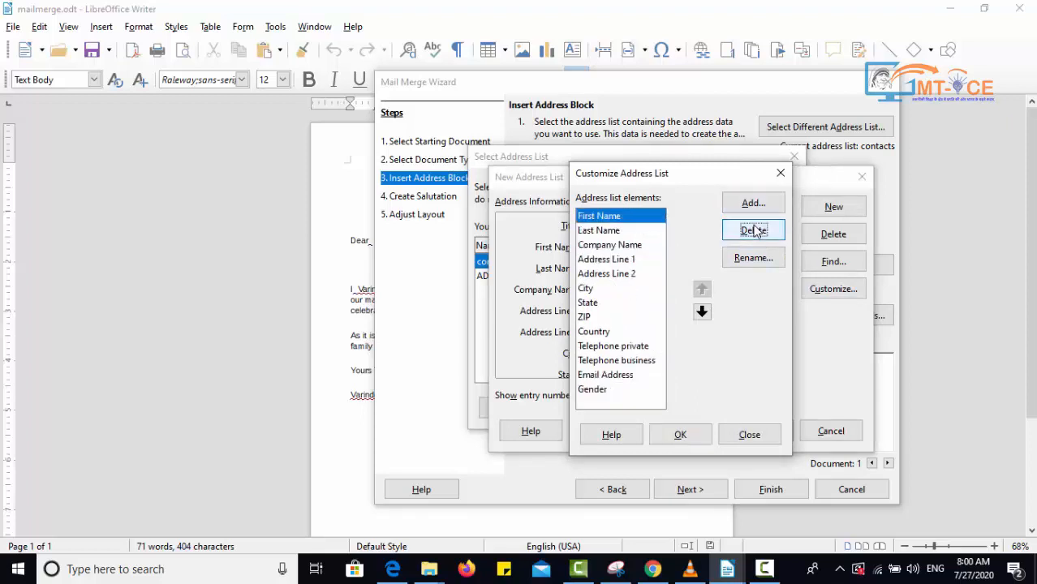
{"action": "left_click", "coordinate": [612, 244]}
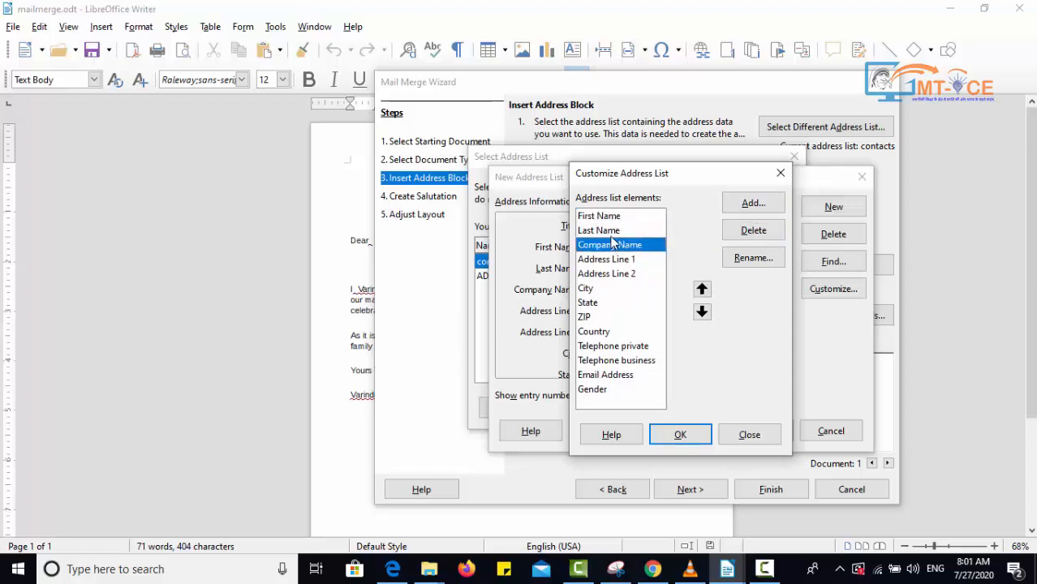
{"action": "left_click", "coordinate": [614, 234]}
{"action": "left_click", "coordinate": [763, 231]}
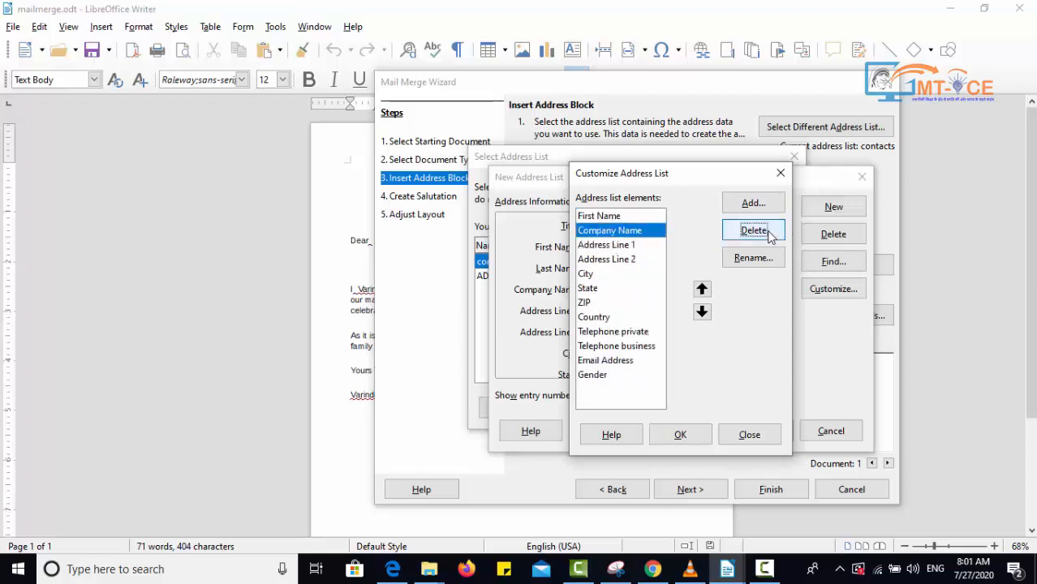
{"action": "left_click", "coordinate": [763, 231]}
- Delete every remaining element from Address Line 1 through Gender, leaving only First Name
{"action": "left_click", "coordinate": [625, 246]}
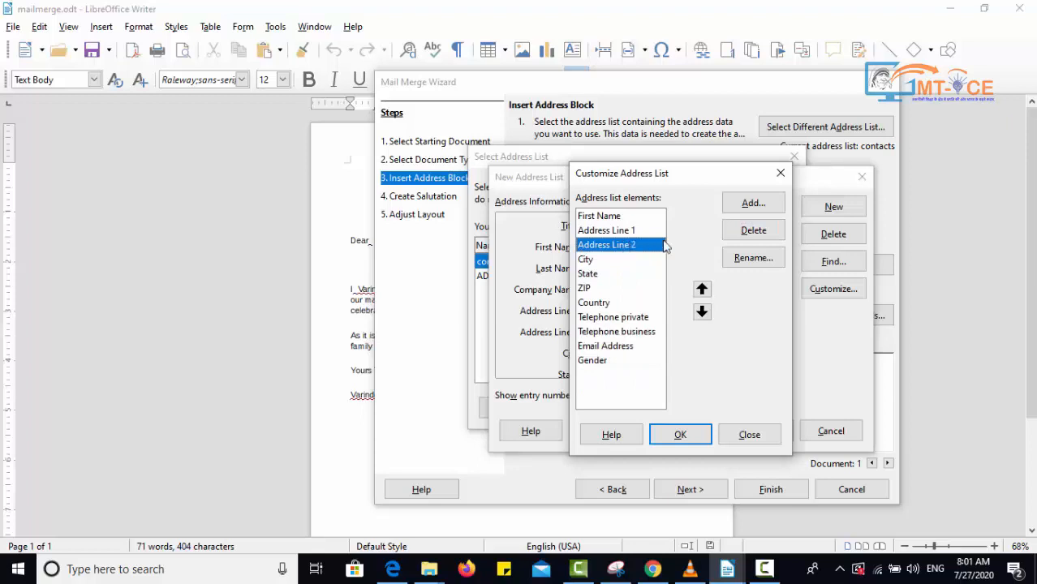
{"action": "left_click", "coordinate": [631, 232]}
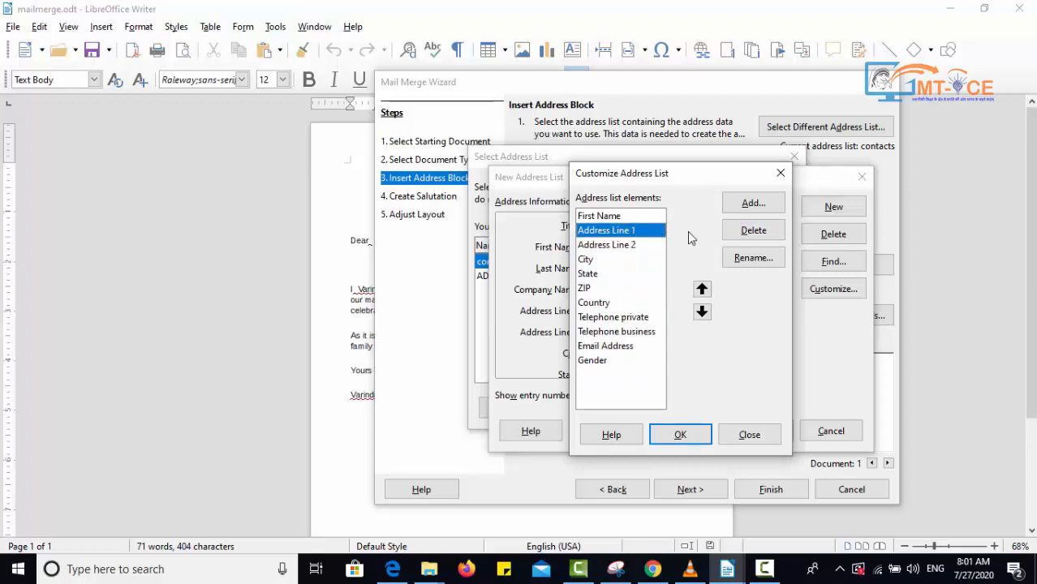
{"action": "left_click", "coordinate": [752, 234]}
{"action": "left_click", "coordinate": [752, 234]}
{"action": "left_click", "coordinate": [752, 233]}
{"action": "left_click", "coordinate": [751, 233]}
{"action": "left_click", "coordinate": [752, 233]}
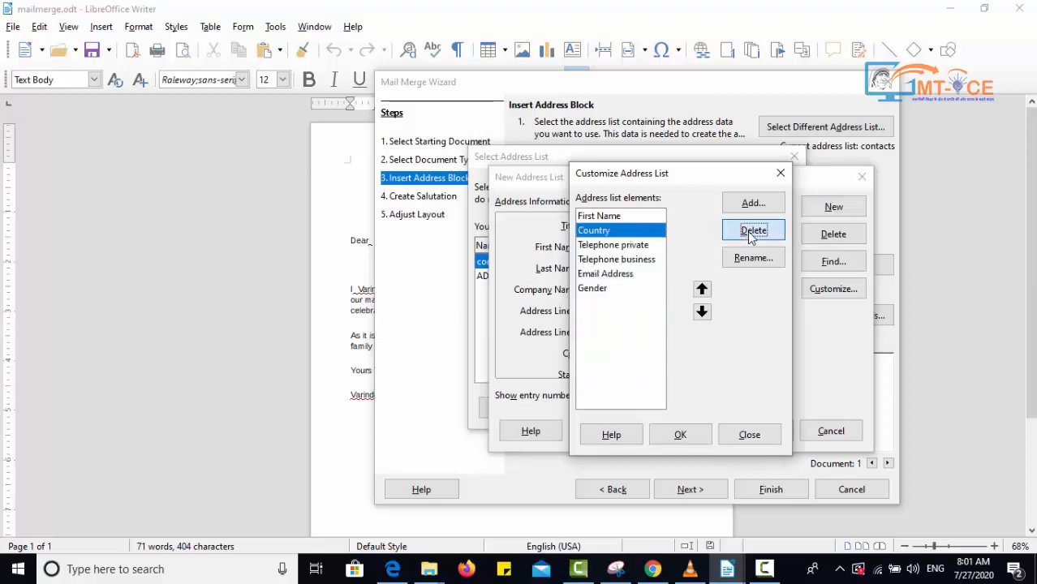
{"action": "left_click", "coordinate": [752, 233]}
{"action": "left_click", "coordinate": [752, 234]}
{"action": "left_click", "coordinate": [751, 233]}
{"action": "left_click", "coordinate": [752, 234]}
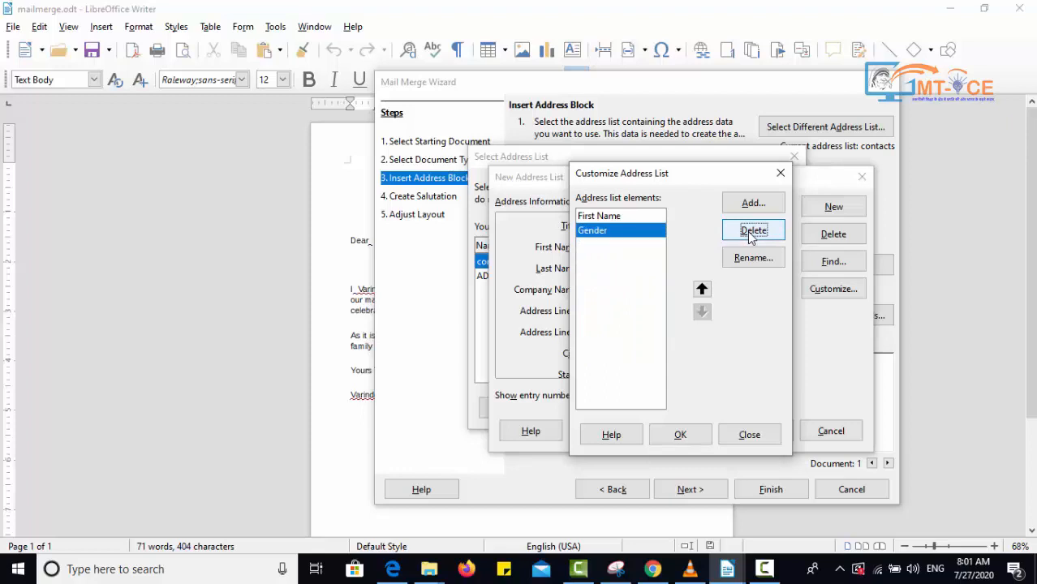
{"action": "left_click", "coordinate": [751, 234]}
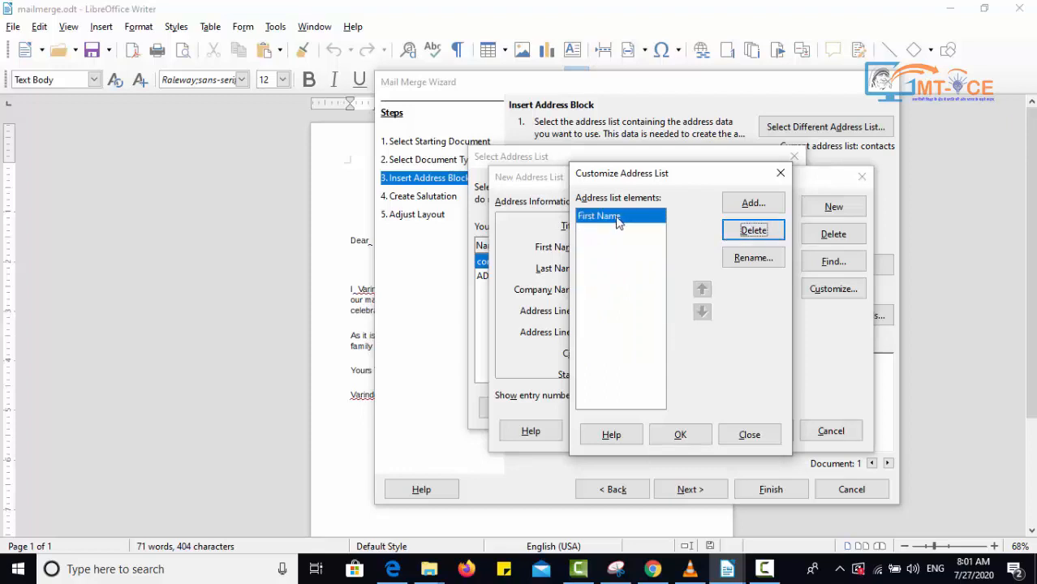
- Add a new address list element named ADDRESS and confirm the customized field list
{"action": "left_click", "coordinate": [753, 205]}
{"action": "type", "text": "ADDRESS"}
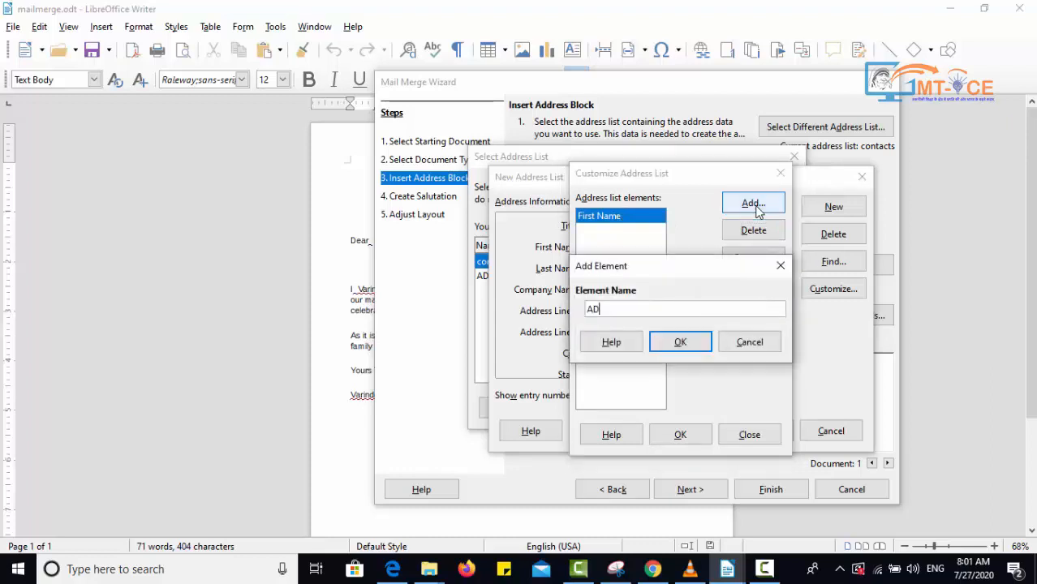
{"action": "left_click", "coordinate": [680, 342]}
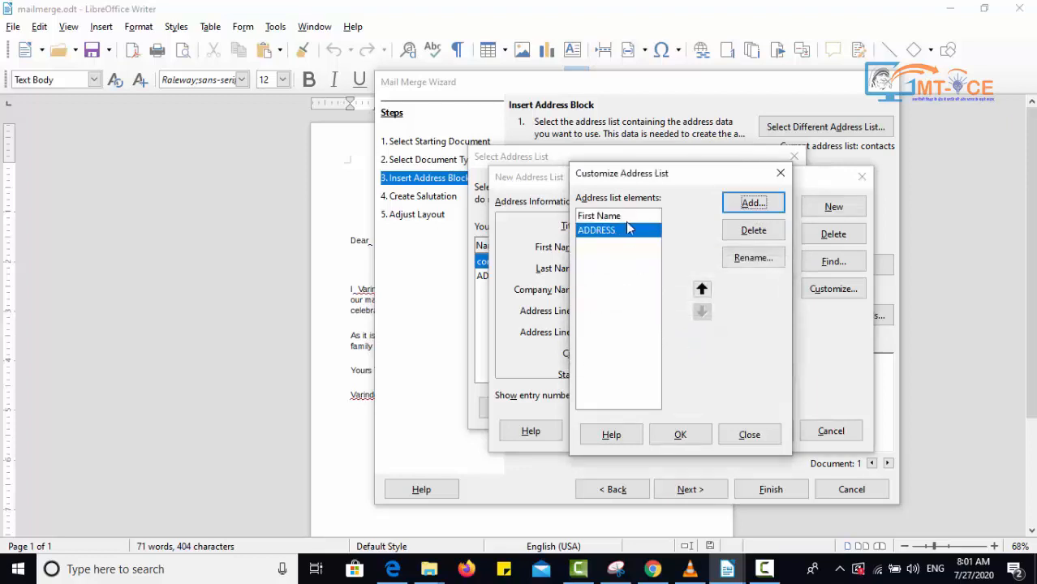
{"action": "left_click", "coordinate": [681, 435]}
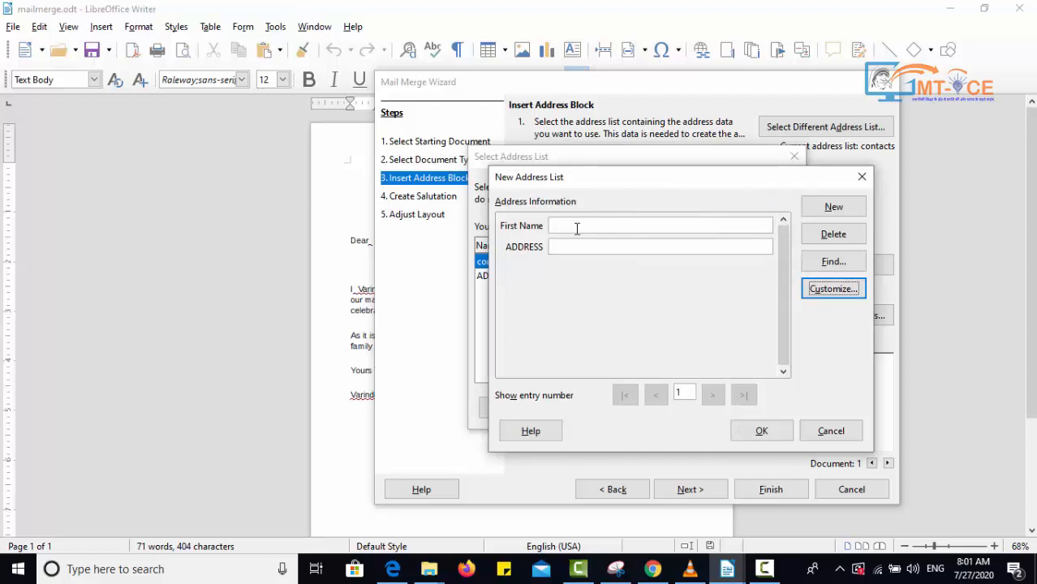
- Enter the first recipient's first name and address in the new list, then start a new entry
{"action": "left_click", "coordinate": [577, 228]}
{"action": "type", "text": "AJAY"}
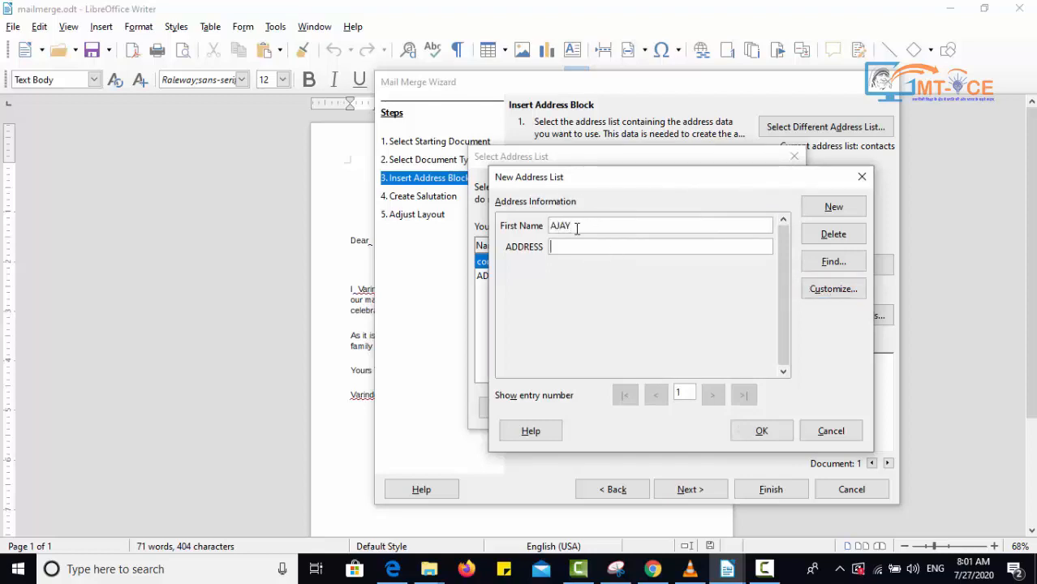
{"action": "type", "text": "AMBALA"}
{"action": "left_click", "coordinate": [829, 213]}
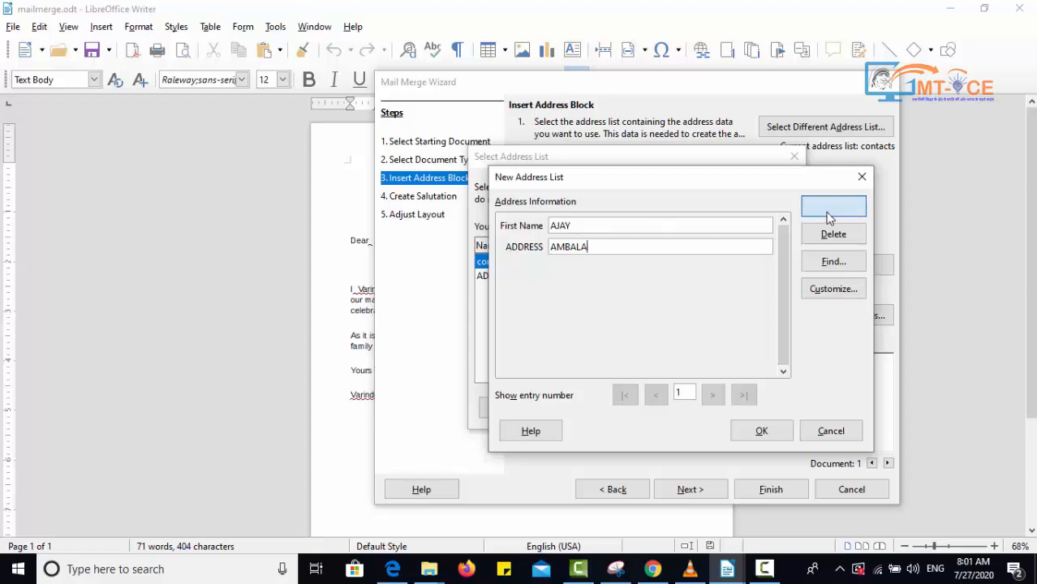
- Enter the second recipient's first name and address, then start another new entry
{"action": "left_click", "coordinate": [601, 230]}
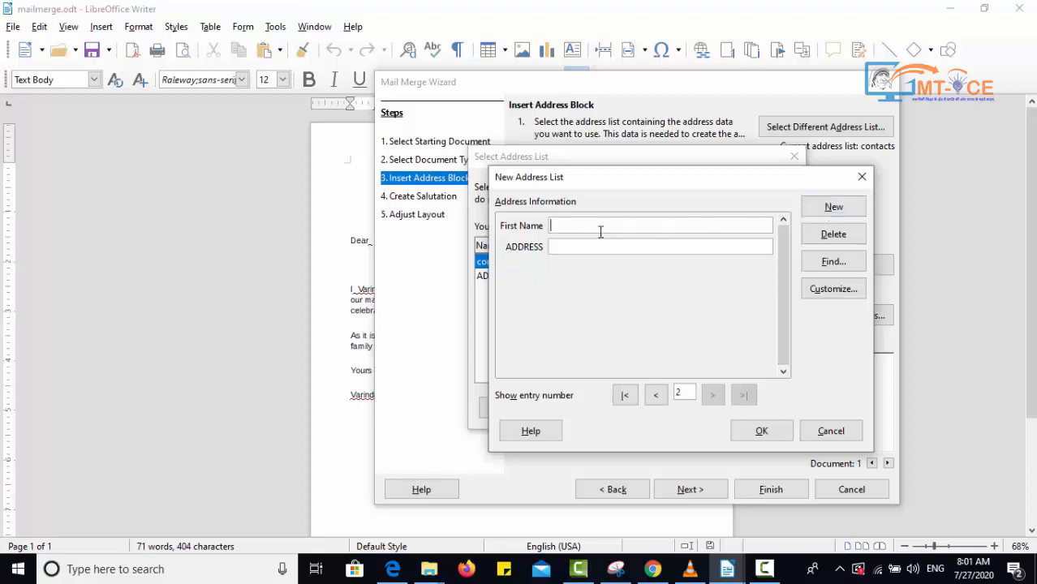
{"action": "type", "text": "VIJ"}
{"action": "type", "text": "PANIPAT"}
{"action": "left_click", "coordinate": [840, 210]}
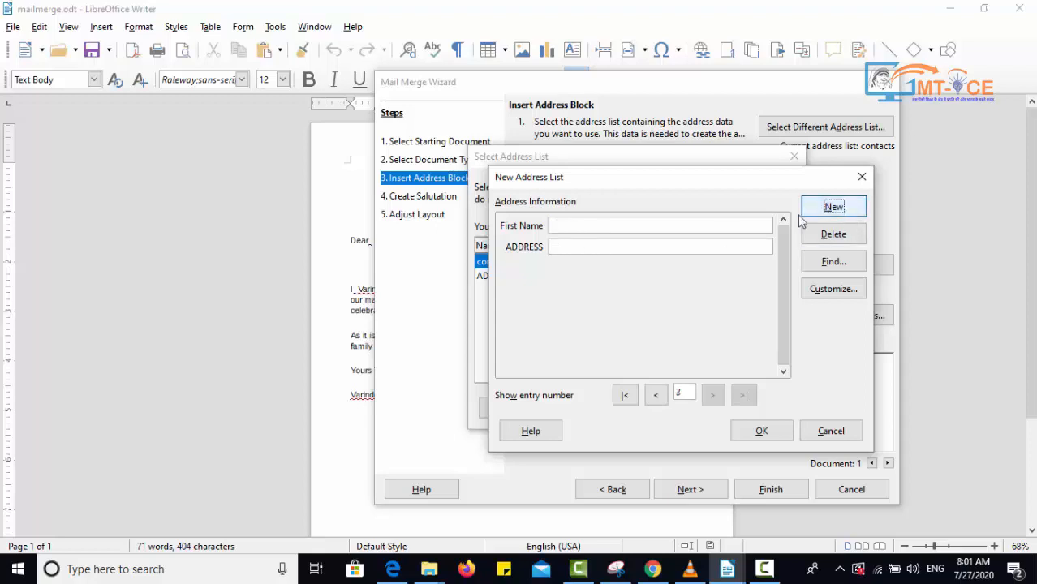
- Enter the third recipient's first name and address, then add one more blank entry
{"action": "left_click", "coordinate": [708, 228]}
{"action": "type", "text": "HARSHI"}
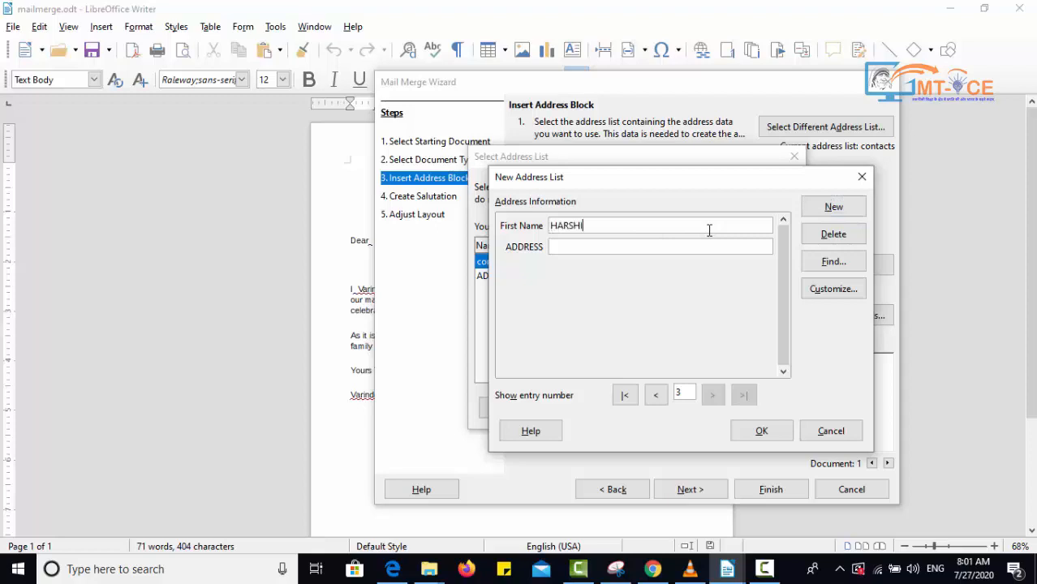
{"action": "type", "text": "T"}
{"action": "key", "text": "BackSpace"}
{"action": "type", "text": "DELHI"}
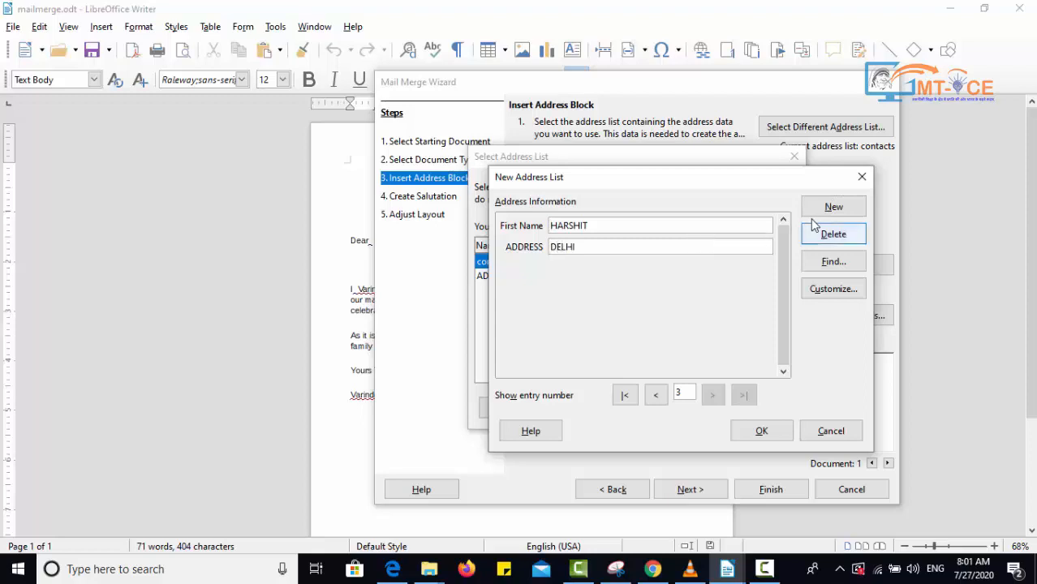
{"action": "left_click", "coordinate": [815, 216]}
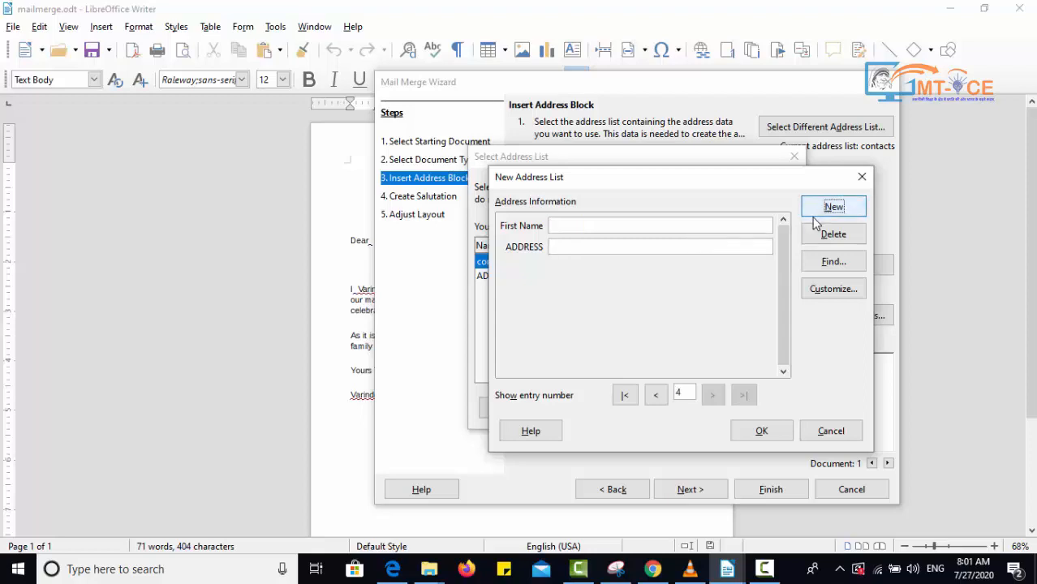
- Close the new address list and save it as INVITATIONLIST
{"action": "left_click", "coordinate": [760, 432]}
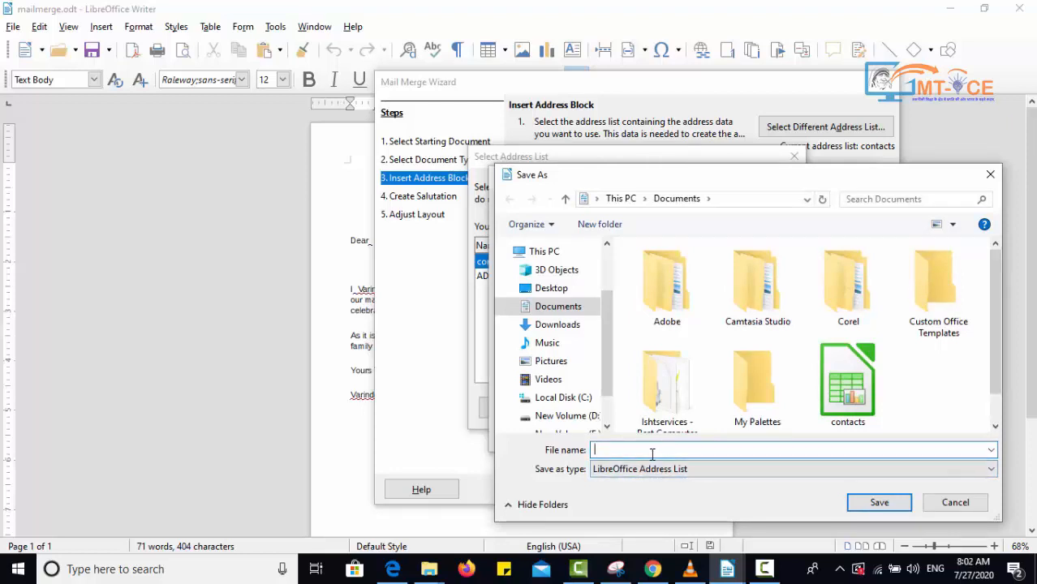
{"action": "type", "text": "TATIONLIST"}
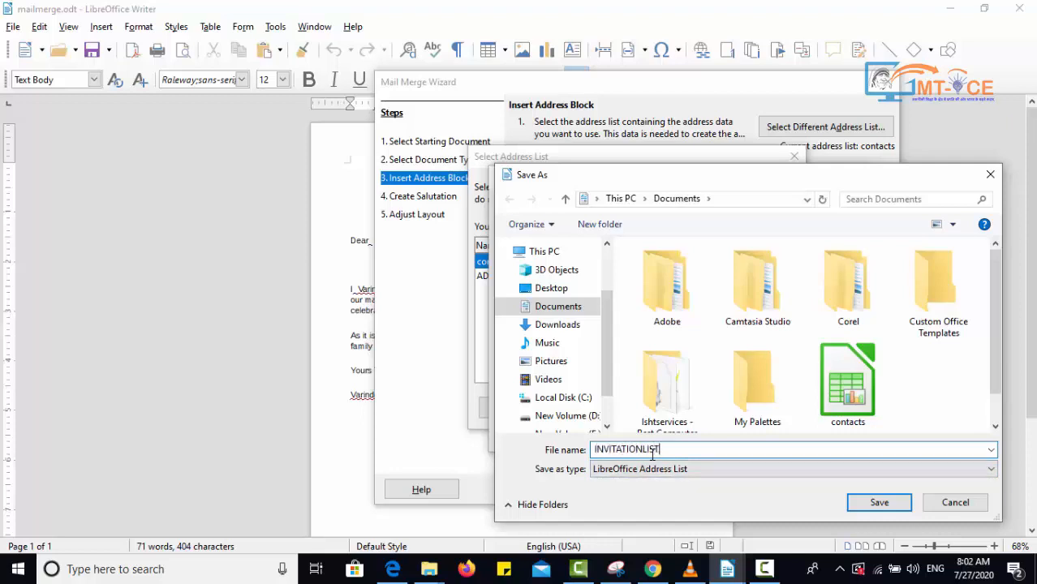
{"action": "key", "text": "Return"}
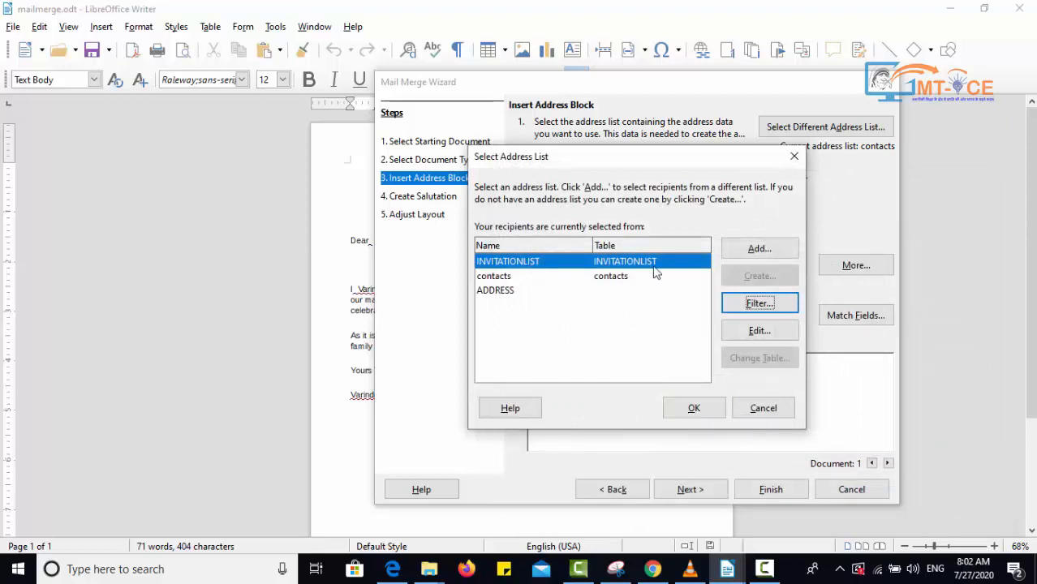
- Select INVITATIONLIST as the address list for the recipients and confirm
{"action": "left_click", "coordinate": [549, 280]}
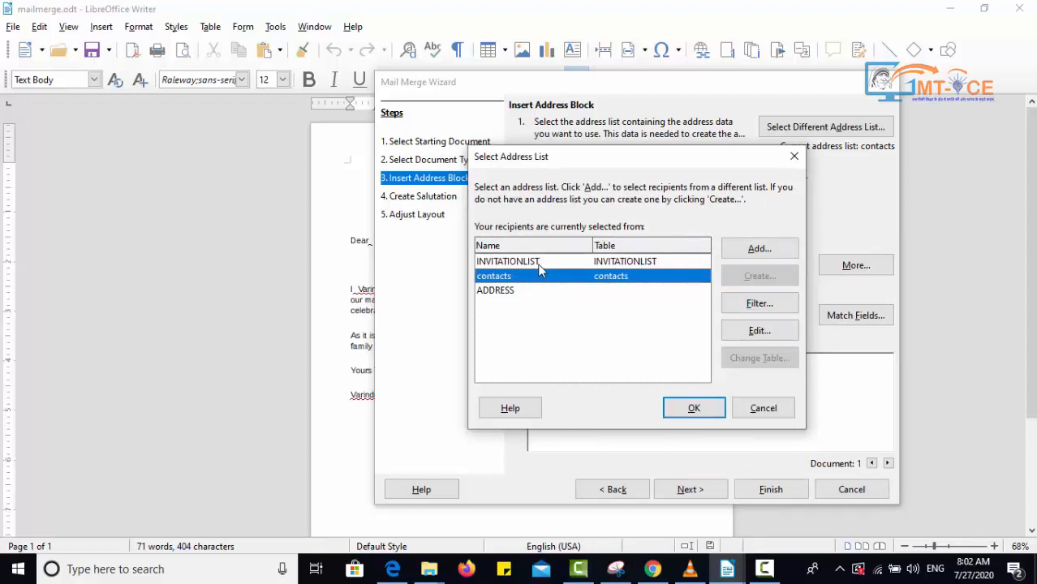
{"action": "left_click", "coordinate": [540, 263]}
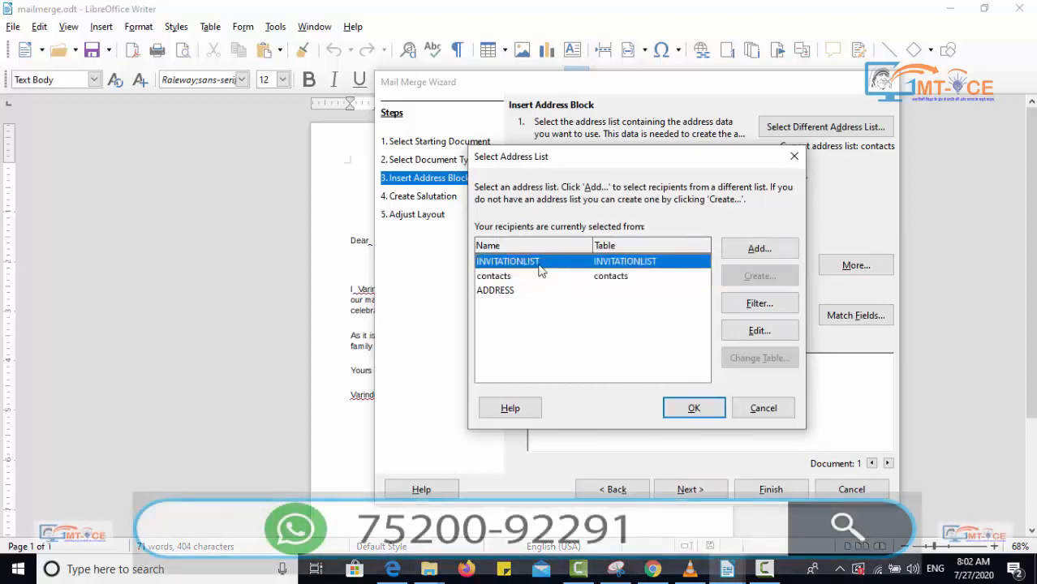
{"action": "left_click", "coordinate": [694, 409]}
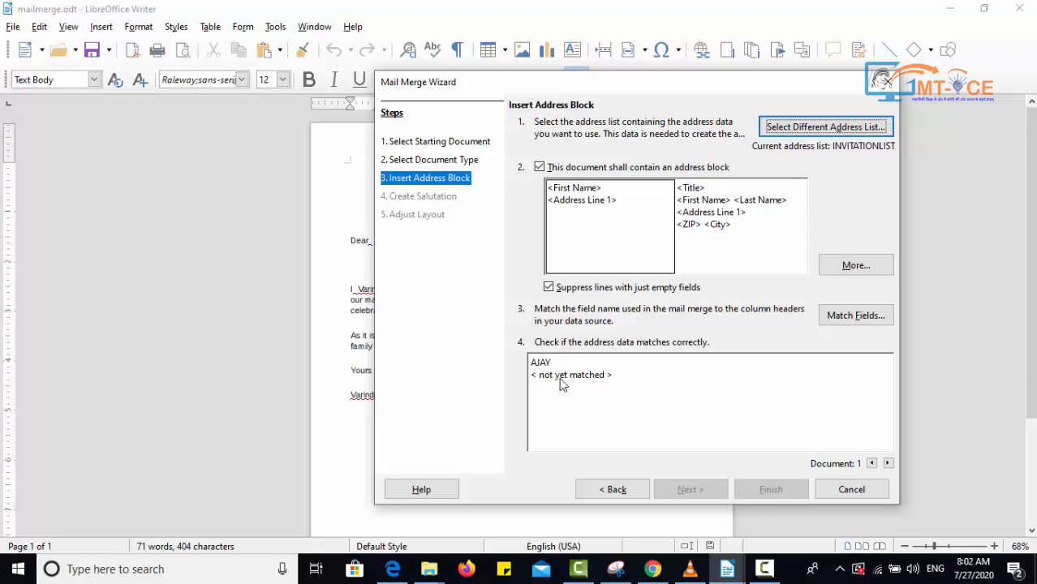
- Match the Address Line 1 address element to the ADDRESS field and confirm the field matching
{"action": "left_click", "coordinate": [834, 327]}
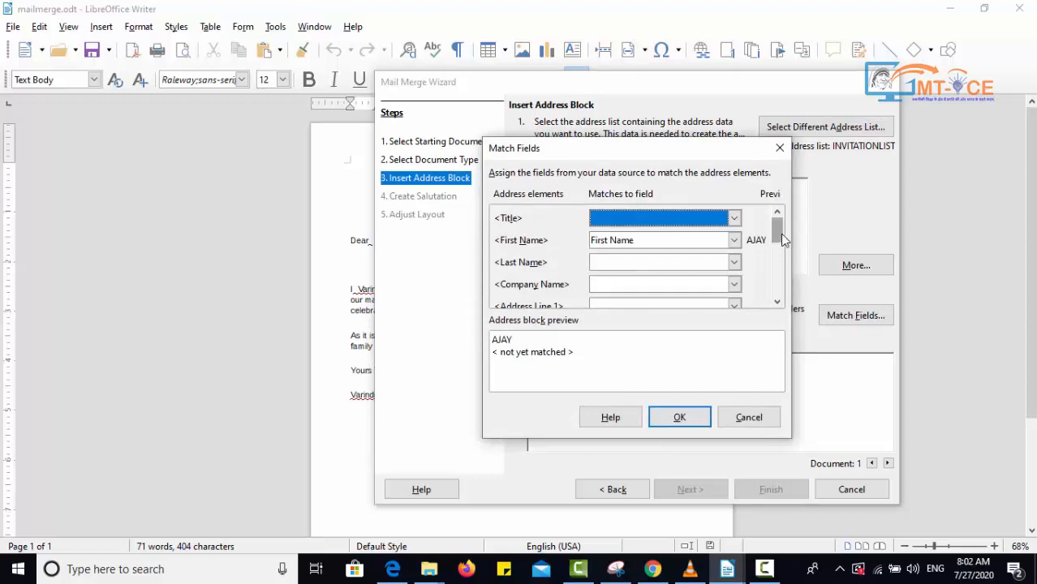
{"action": "left_click_drag", "start_coordinate": [780, 233], "coordinate": [782, 252]}
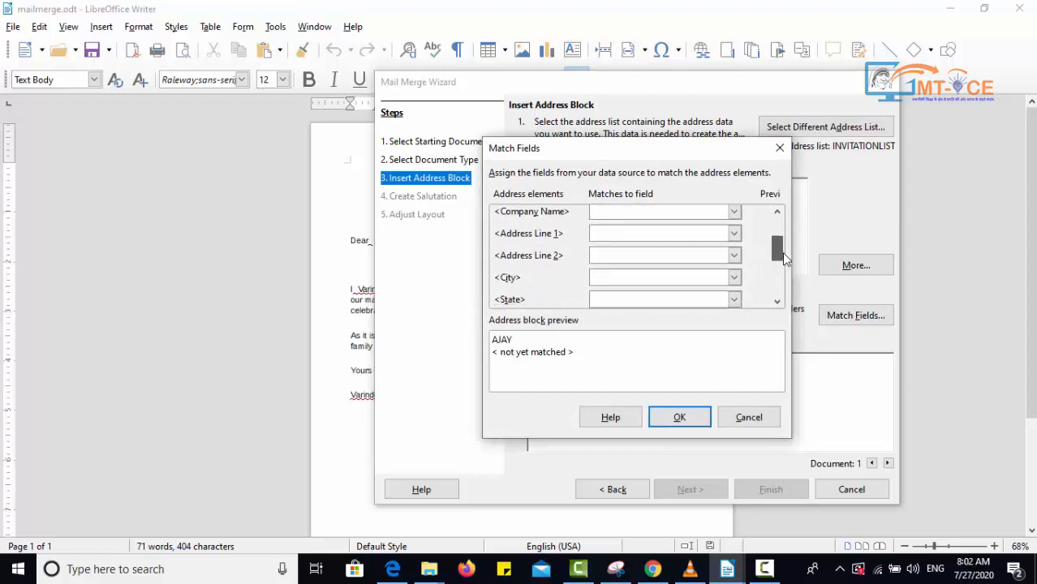
{"action": "left_click", "coordinate": [735, 233]}
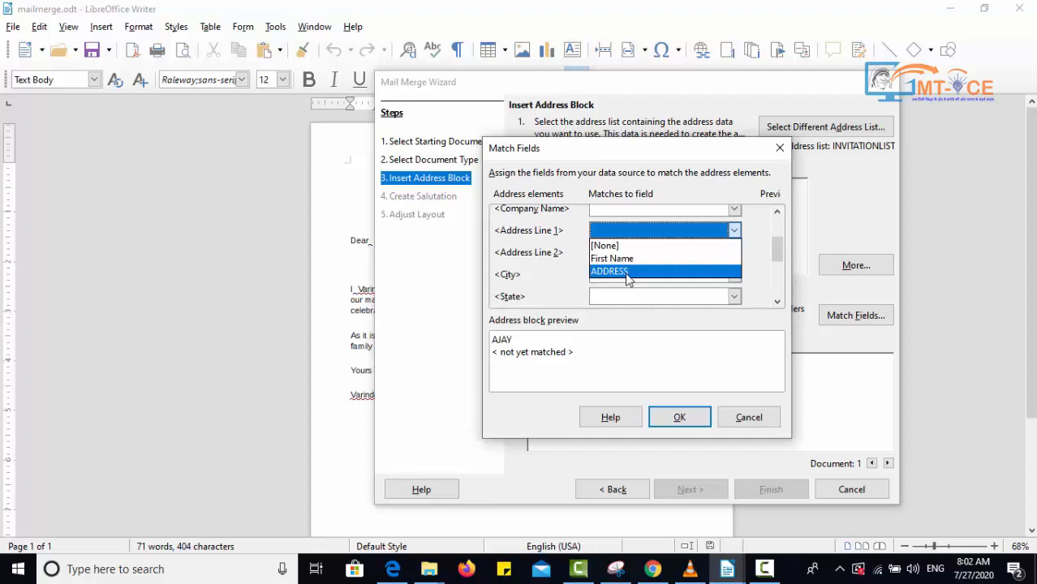
{"action": "left_click", "coordinate": [629, 272]}
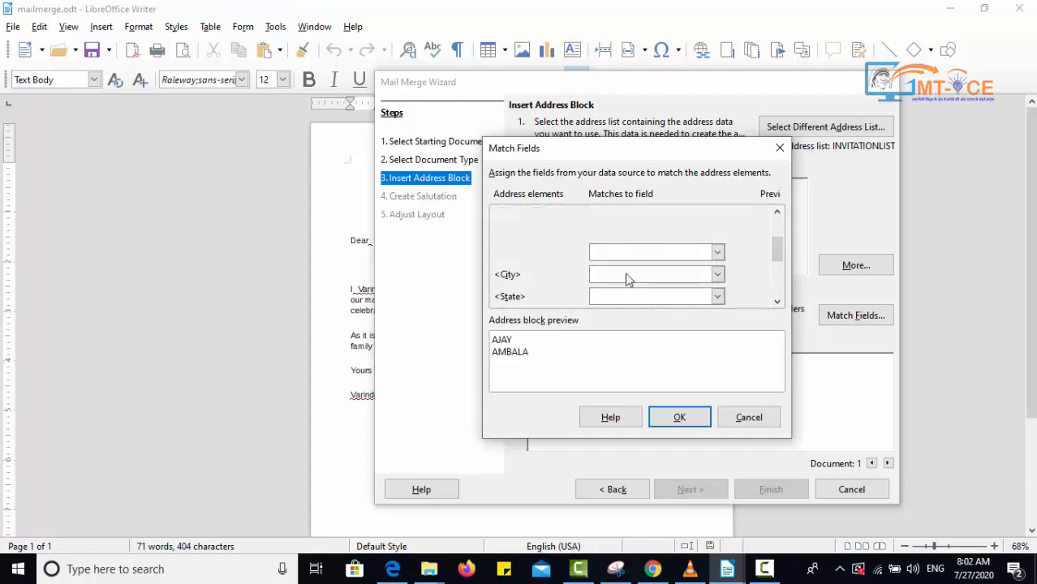
{"action": "left_click", "coordinate": [670, 417]}
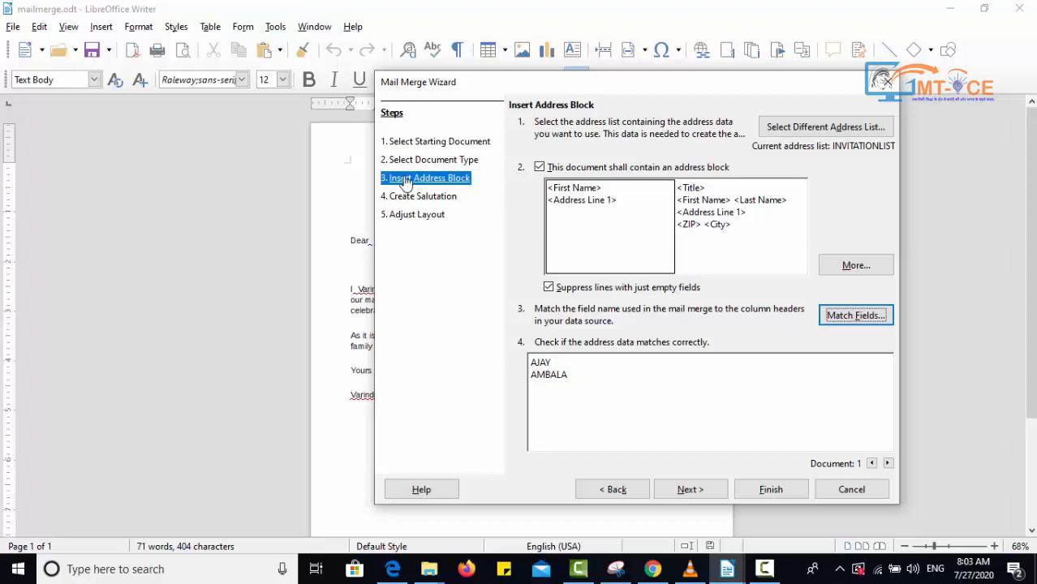
{"action": "left_click", "coordinate": [689, 490]}
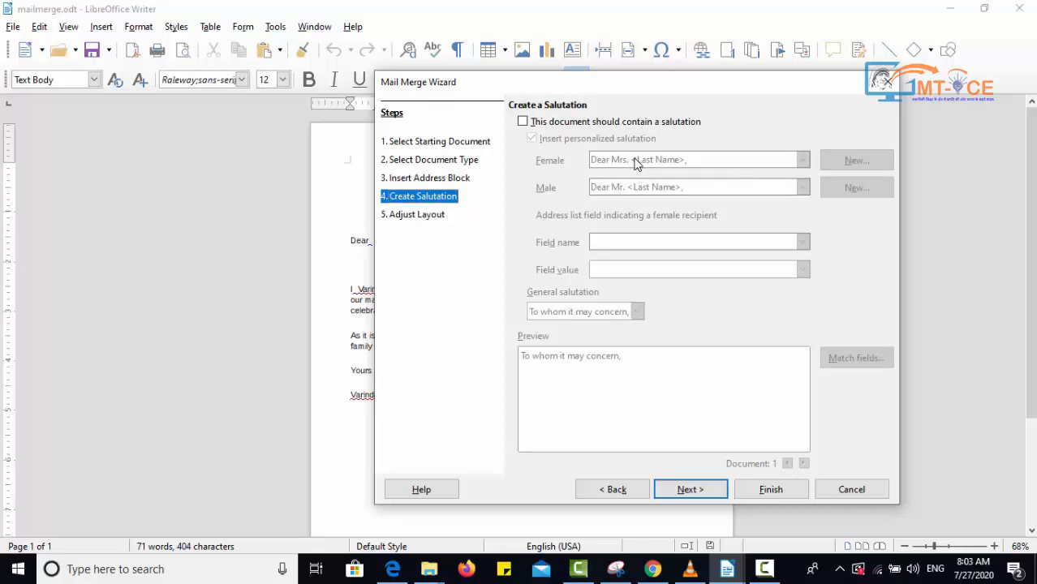
{"action": "left_click", "coordinate": [556, 123]}
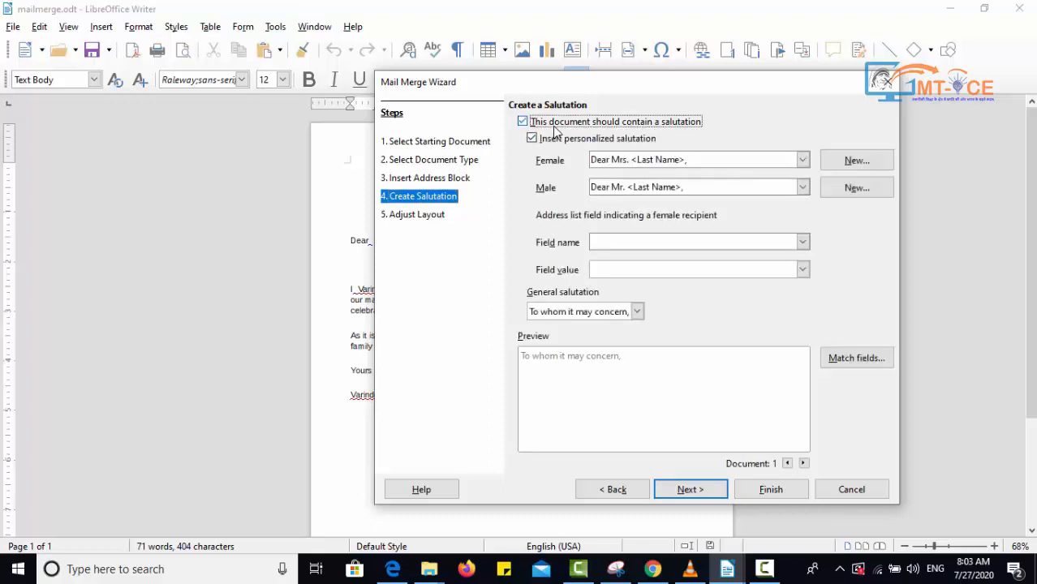
{"action": "left_click", "coordinate": [621, 159]}
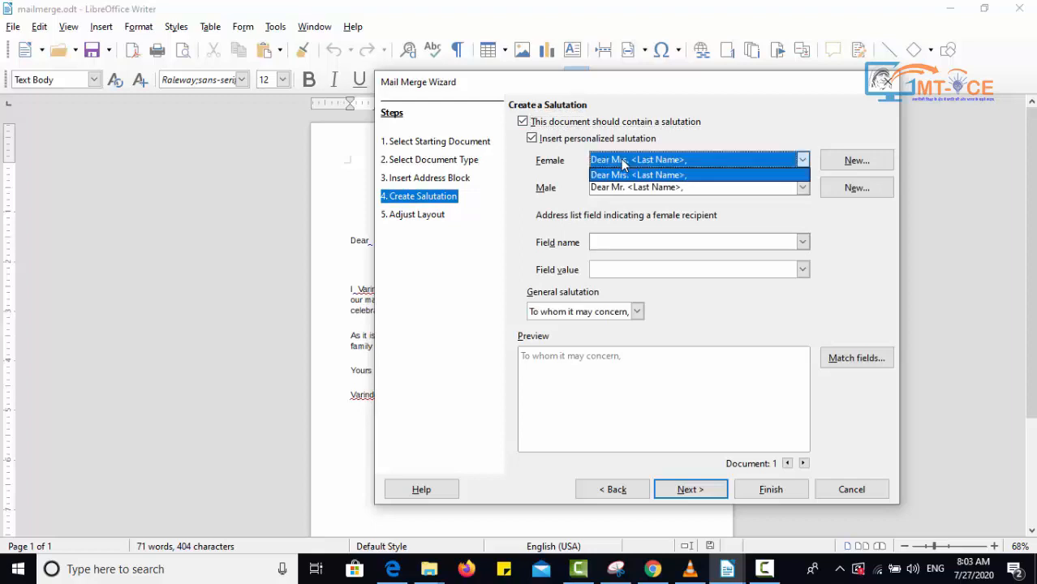
{"action": "left_click", "coordinate": [621, 159]}
{"action": "left_click", "coordinate": [523, 122]}
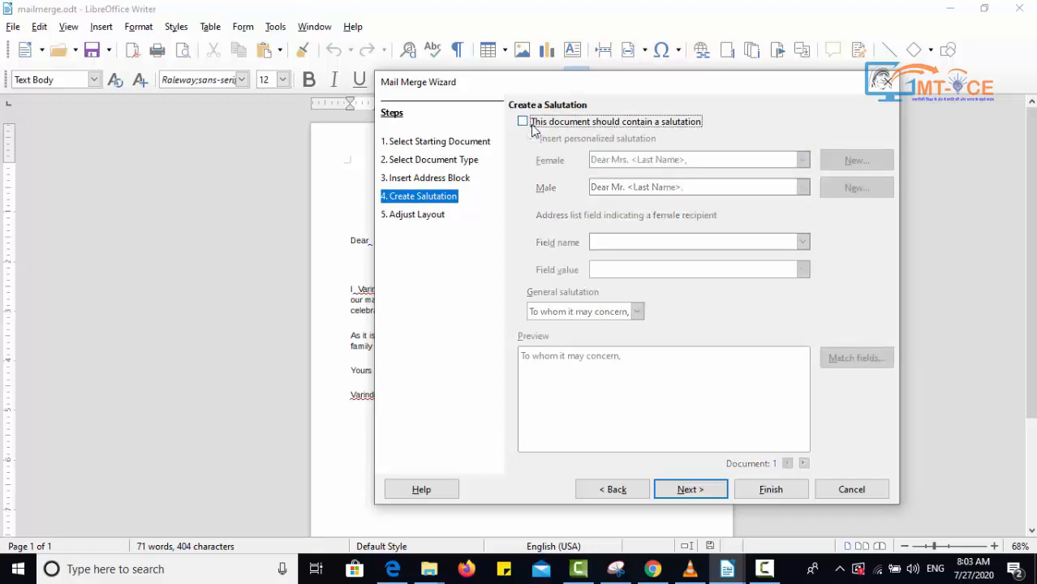
- Open the layout step and move the address block to 2.82" from the top of the page
{"action": "left_click", "coordinate": [434, 216]}
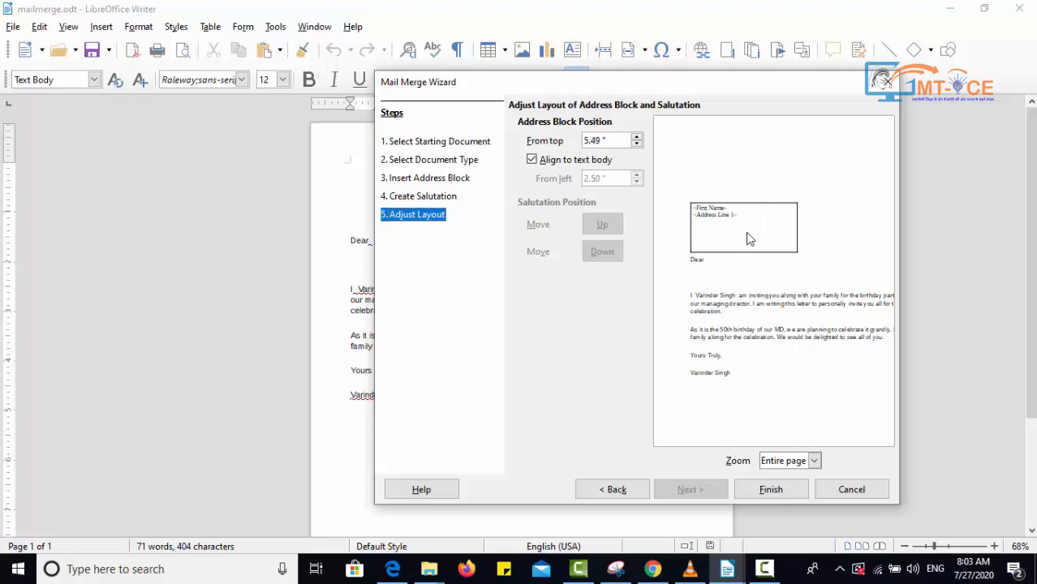
{"action": "left_click", "coordinate": [429, 178]}
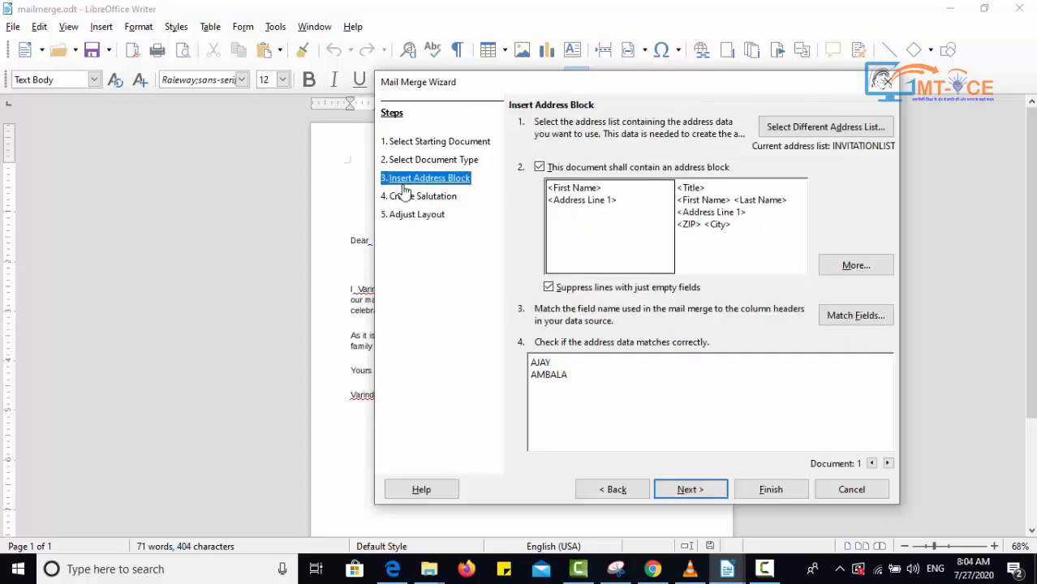
{"action": "left_click", "coordinate": [418, 216]}
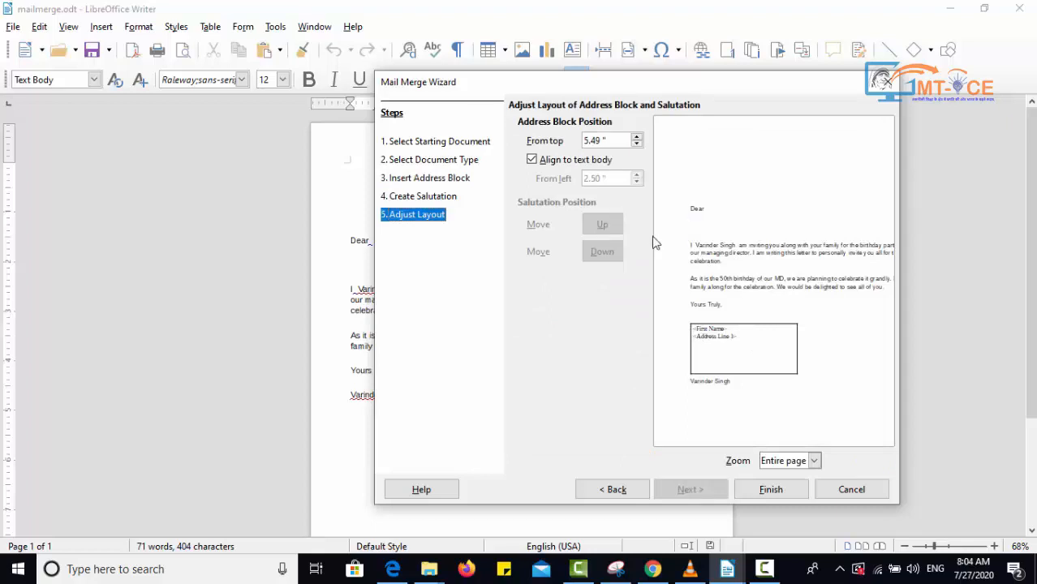
{"action": "left_click", "coordinate": [637, 145]}
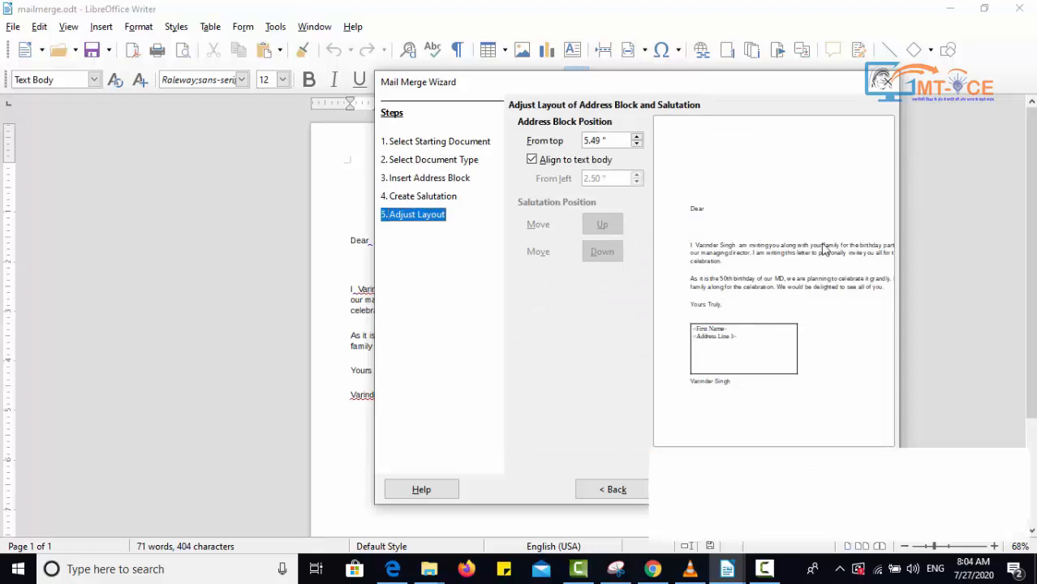
{"action": "left_click", "coordinate": [638, 145]}
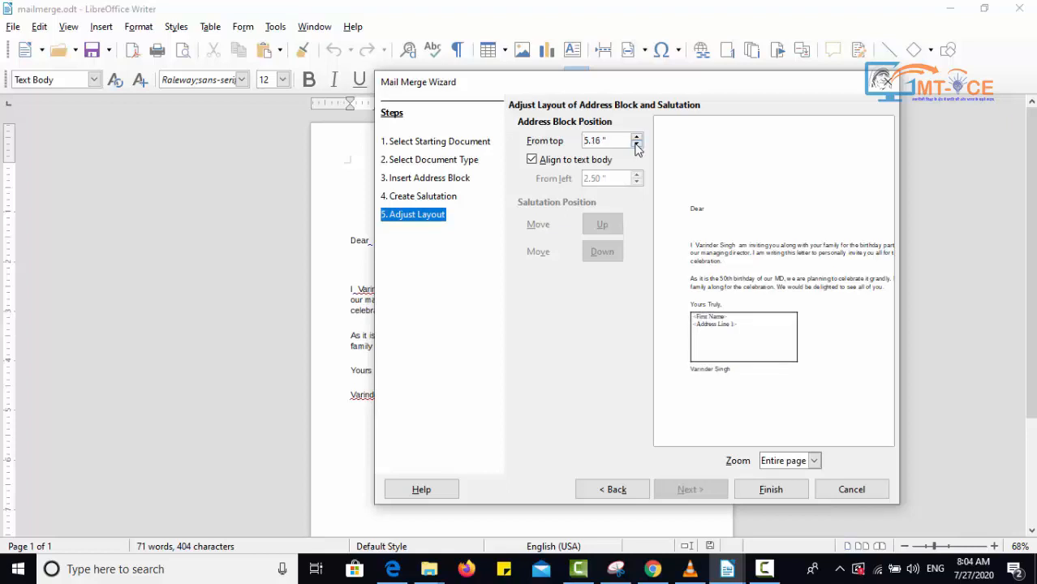
{"action": "left_click", "coordinate": [637, 145]}
{"action": "left_click", "coordinate": [637, 145]}
{"action": "left_click", "coordinate": [637, 144]}
{"action": "left_click", "coordinate": [637, 145]}
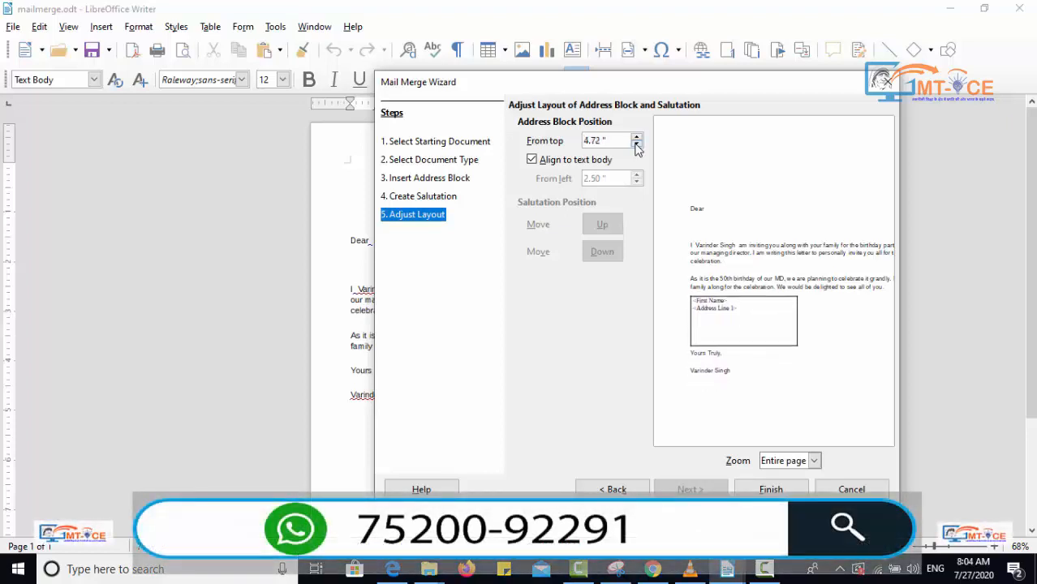
{"action": "left_click", "coordinate": [637, 144]}
{"action": "left_click", "coordinate": [637, 145]}
{"action": "left_click", "coordinate": [637, 144]}
{"action": "left_click", "coordinate": [638, 145]}
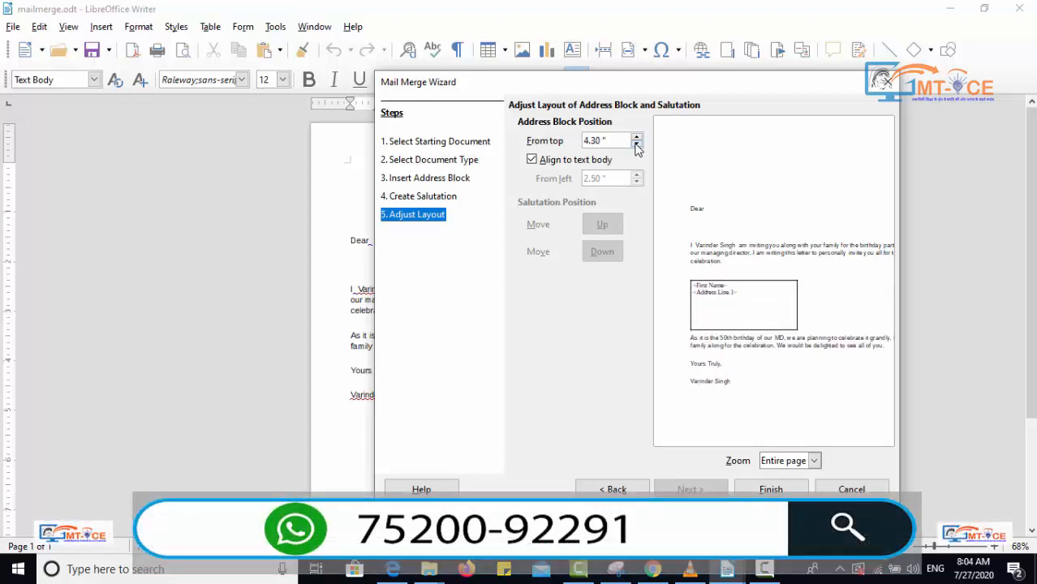
{"action": "left_click", "coordinate": [637, 145]}
{"action": "left_click", "coordinate": [637, 145]}
{"action": "left_click", "coordinate": [637, 145]}
{"action": "left_click", "coordinate": [638, 144]}
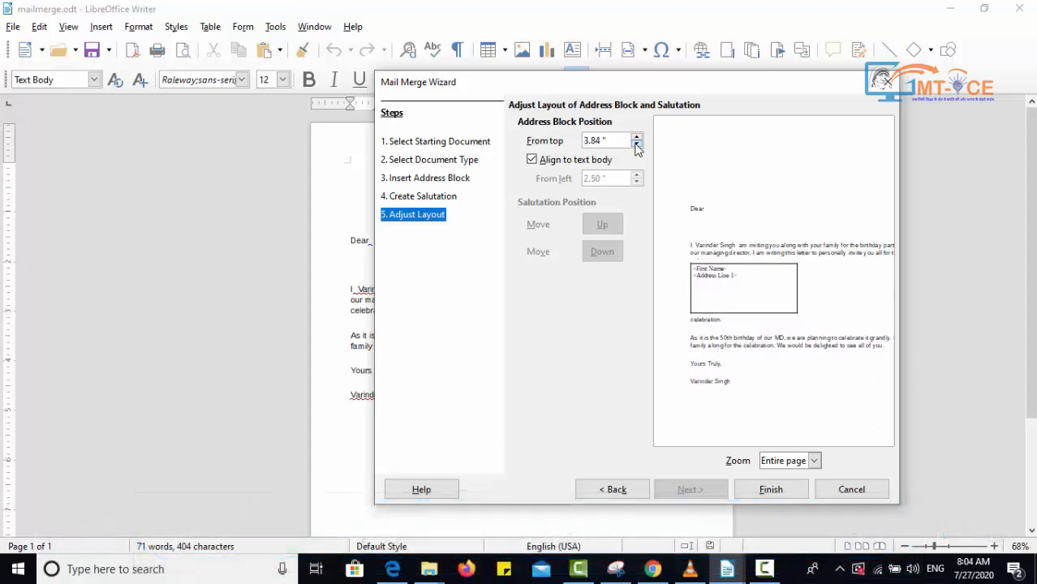
{"action": "left_click", "coordinate": [637, 145]}
{"action": "left_click", "coordinate": [637, 145]}
{"action": "left_click", "coordinate": [638, 145]}
{"action": "left_click", "coordinate": [637, 144]}
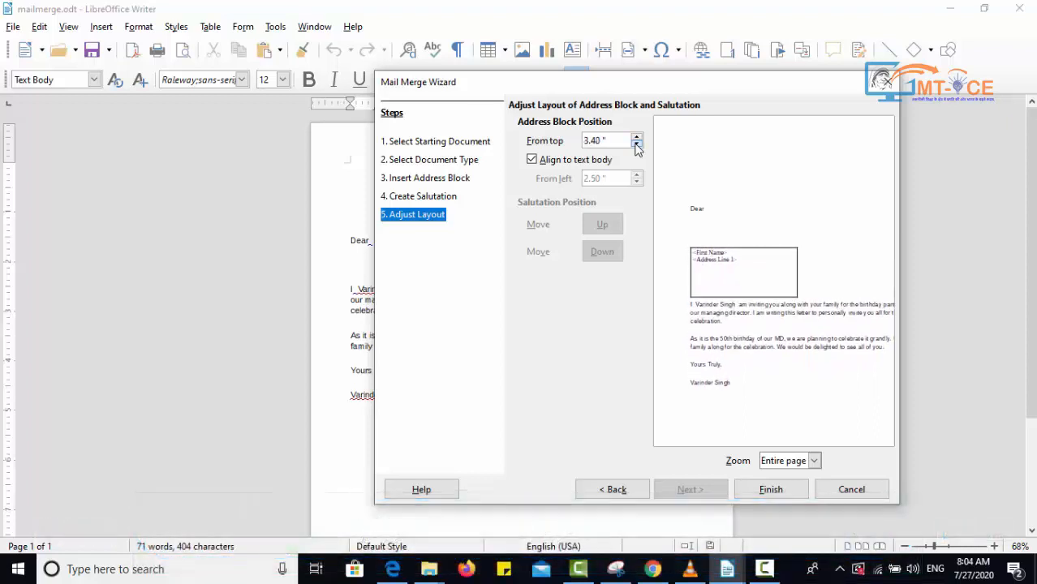
{"action": "left_click", "coordinate": [638, 144]}
{"action": "left_click", "coordinate": [637, 144]}
{"action": "left_click", "coordinate": [637, 145]}
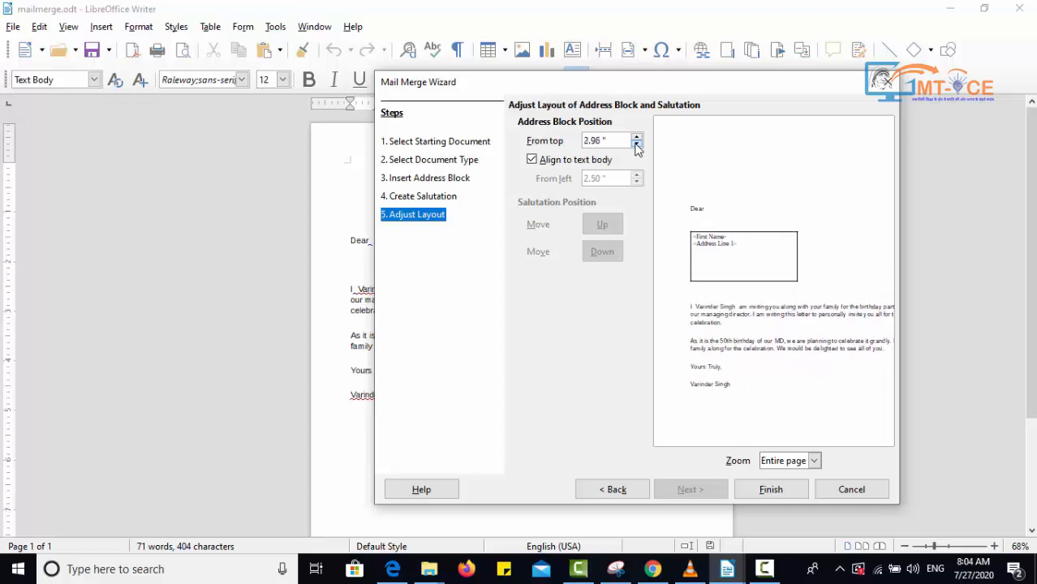
{"action": "left_click", "coordinate": [637, 144]}
{"action": "left_click", "coordinate": [638, 144]}
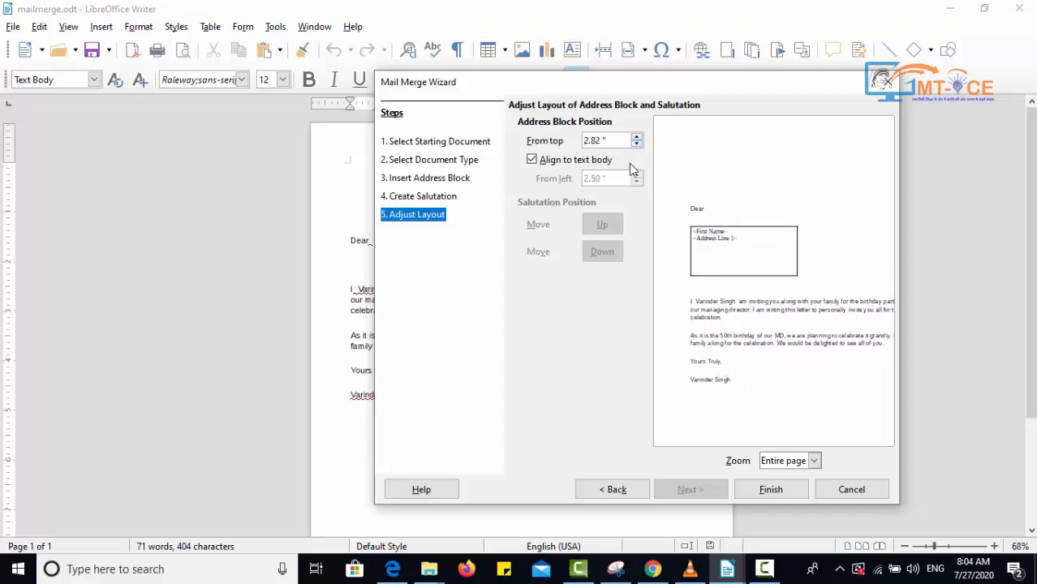
- Finish the mail merge wizard and place the cursor after "Dear" in the letter
{"action": "left_click", "coordinate": [769, 491]}
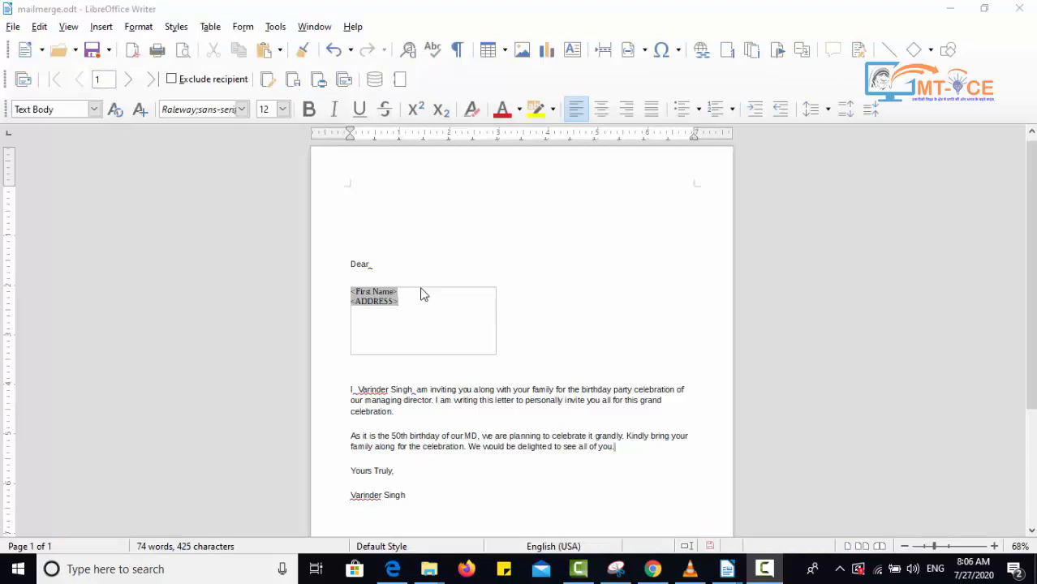
{"action": "left_click", "coordinate": [440, 258]}
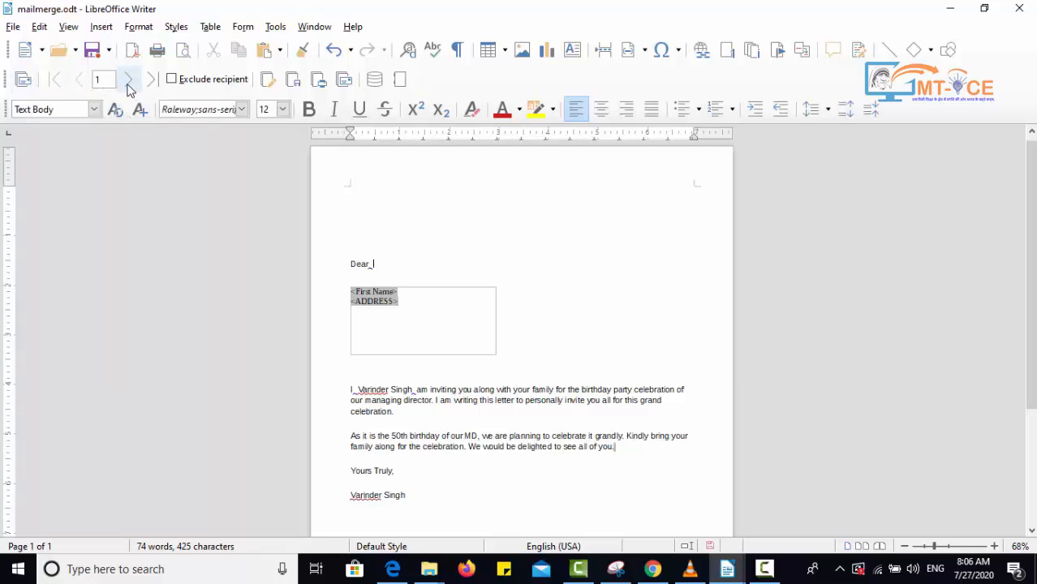
- Step through the mail merge recipient entries to preview the letter for each recipient
{"action": "left_click", "coordinate": [128, 84]}
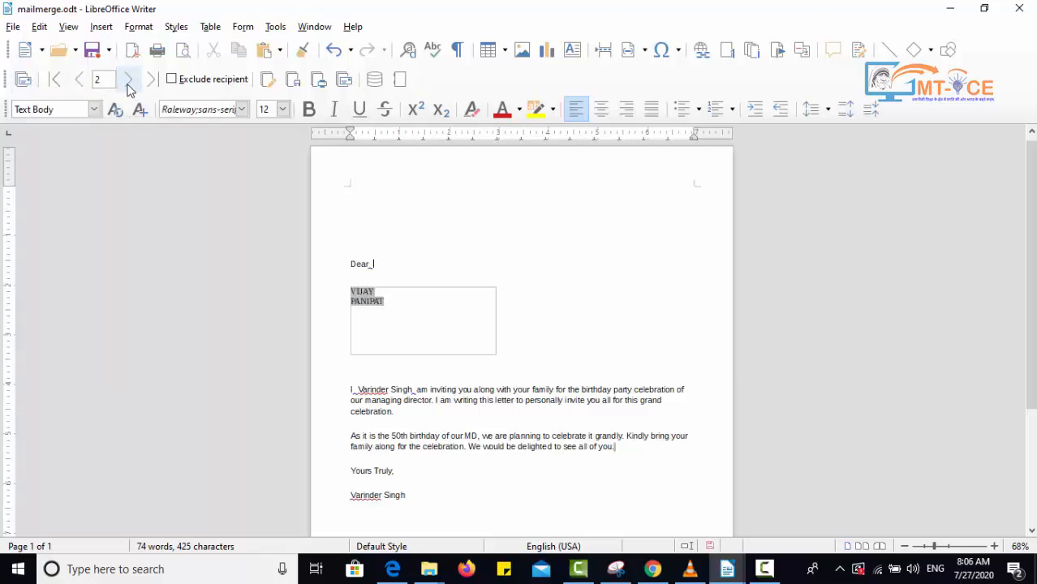
{"action": "left_click", "coordinate": [128, 84]}
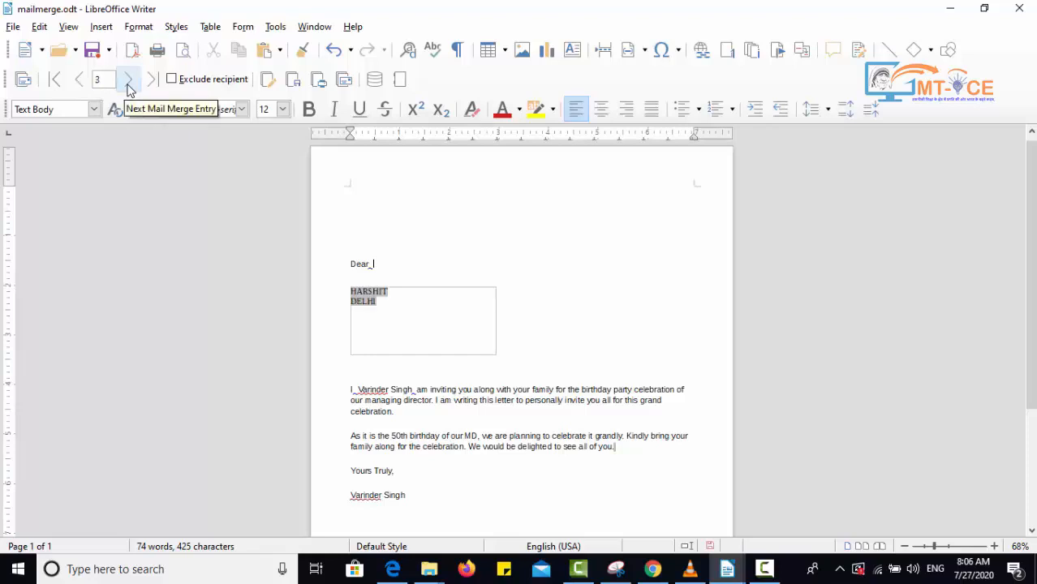
{"action": "left_click", "coordinate": [80, 83]}
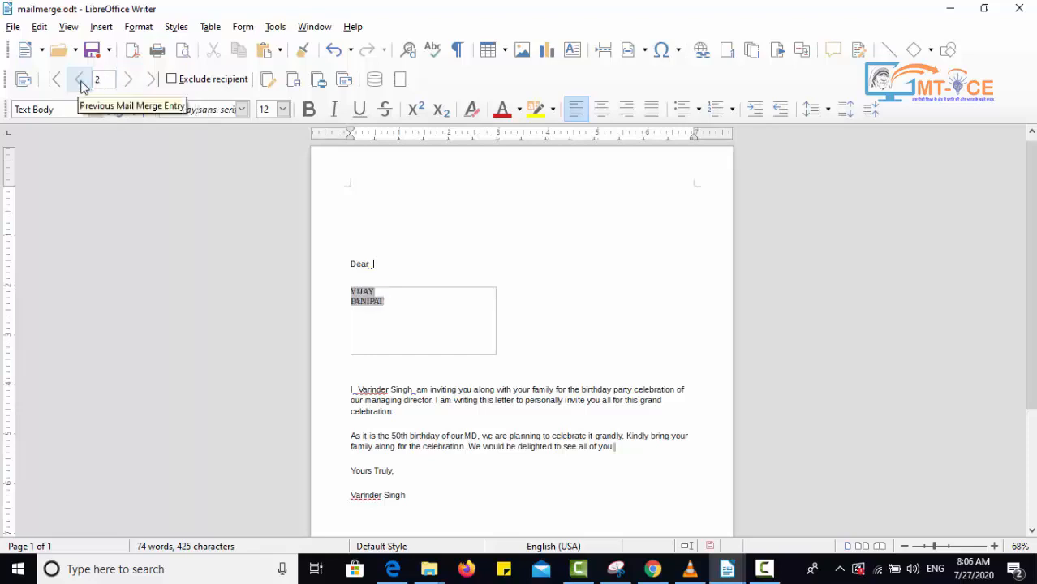
{"action": "left_click", "coordinate": [80, 85]}
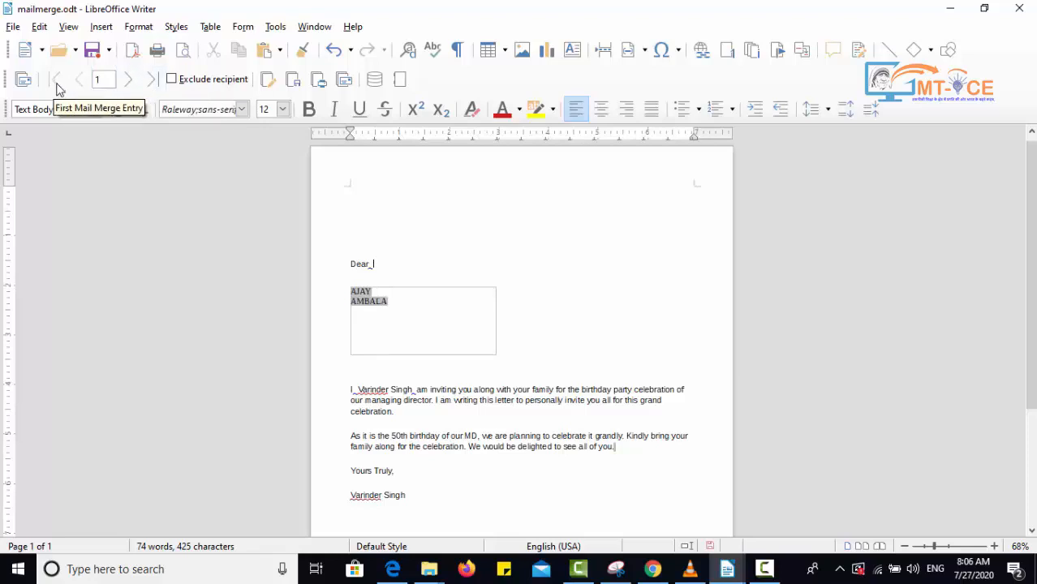
{"action": "left_click", "coordinate": [151, 78]}
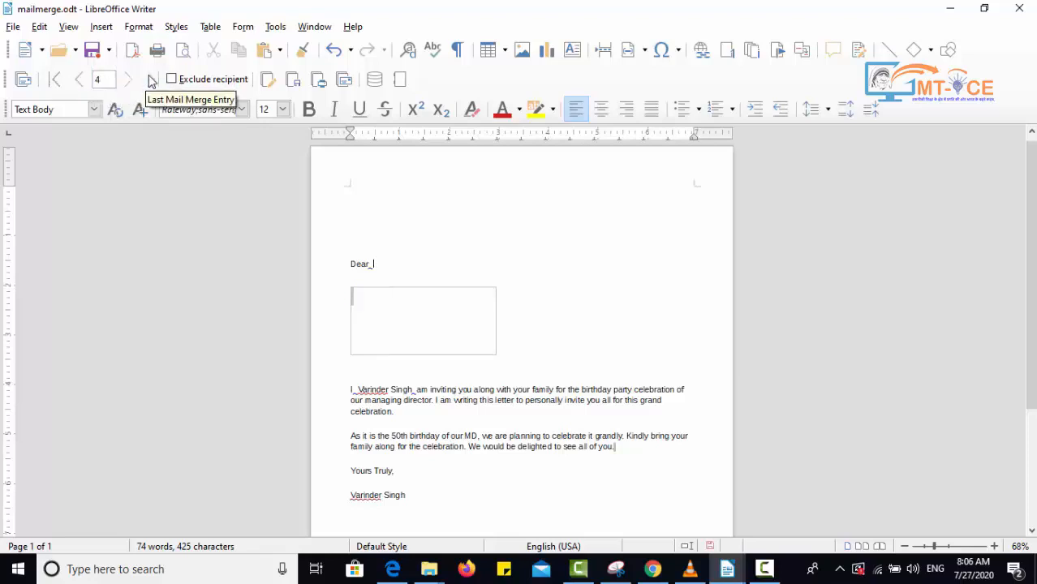
{"action": "left_click", "coordinate": [55, 81]}
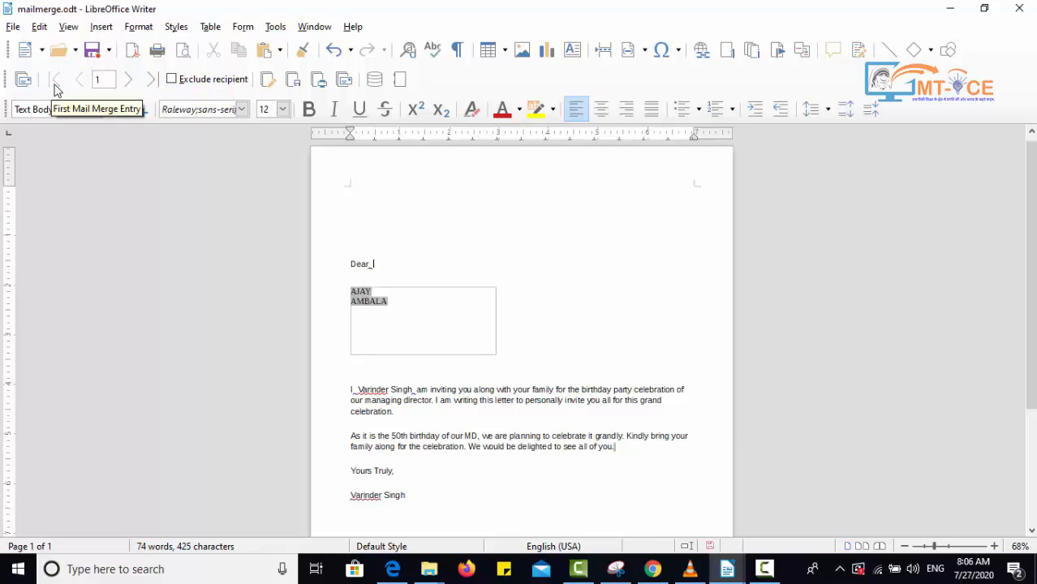
{"action": "left_click", "coordinate": [174, 83]}
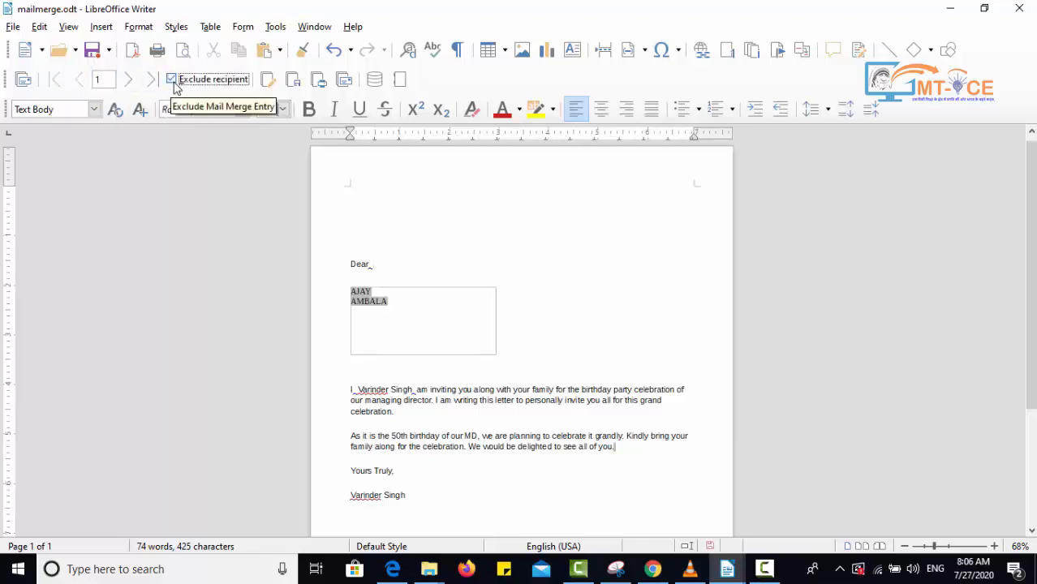
{"action": "left_click", "coordinate": [174, 81]}
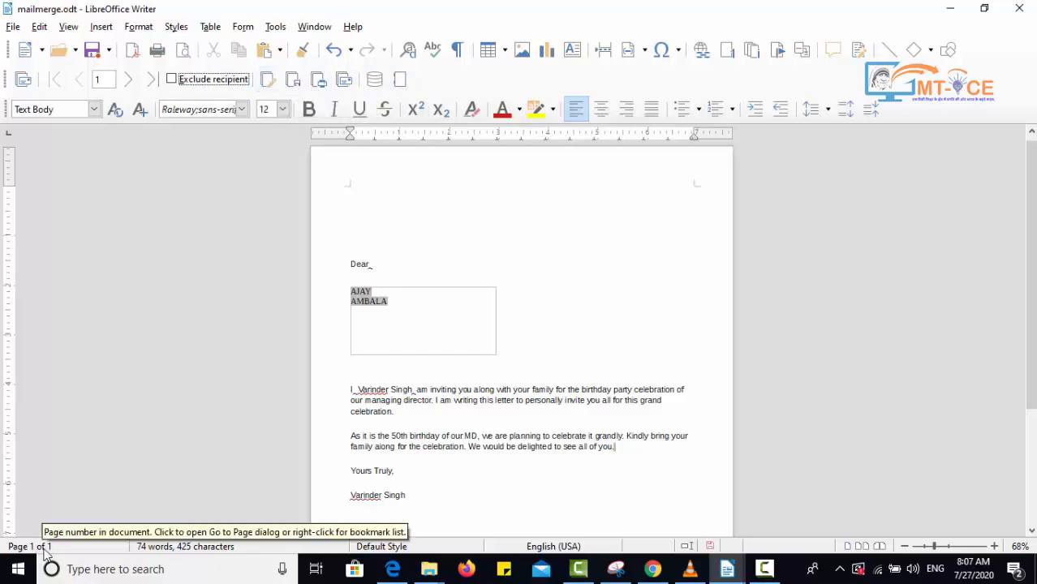
- Generate the merged individual documents and scroll through the recipients' letters
{"action": "left_click", "coordinate": [268, 80]}
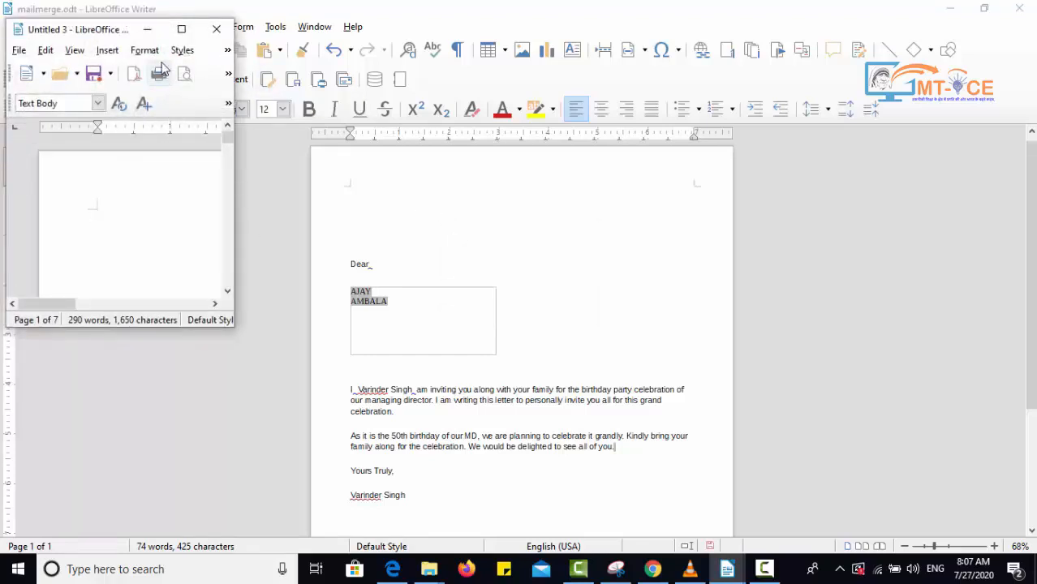
{"action": "left_click", "coordinate": [181, 29]}
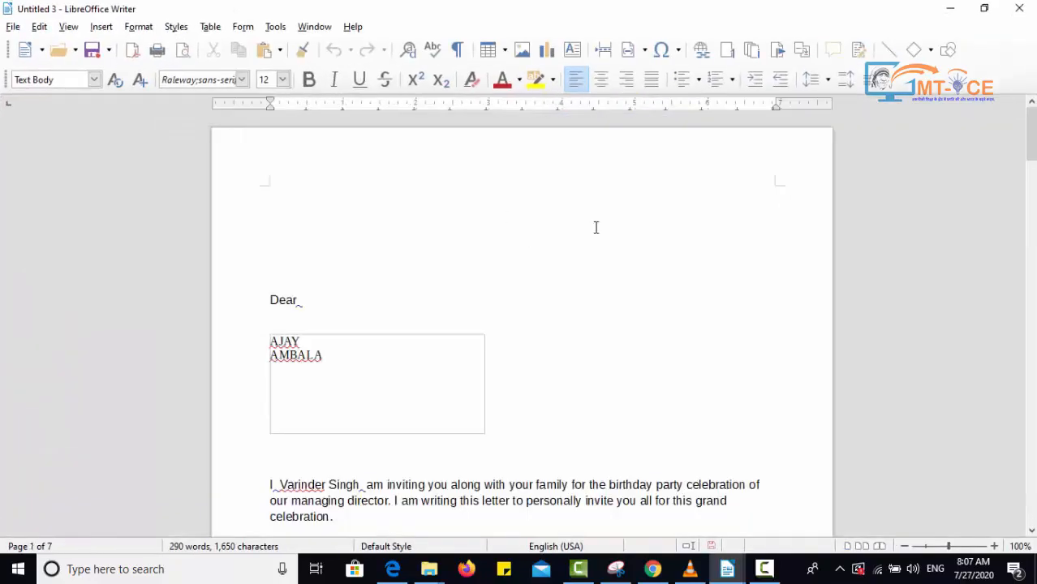
{"action": "scroll", "coordinate": [1029, 154], "scroll_direction": "down", "scroll_amount": 5}
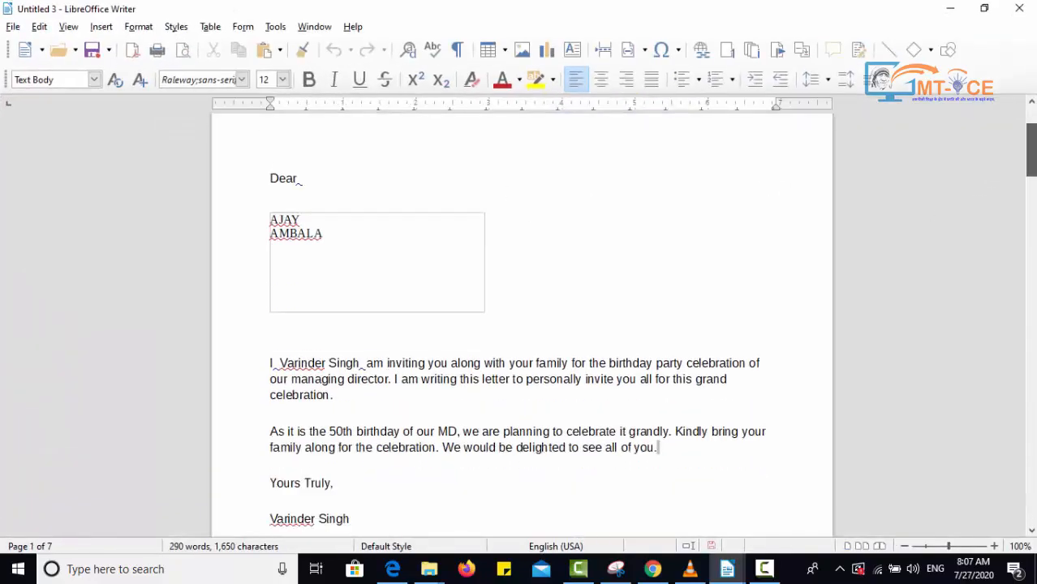
{"action": "scroll", "coordinate": [522, 325], "scroll_direction": "down", "scroll_amount": 12}
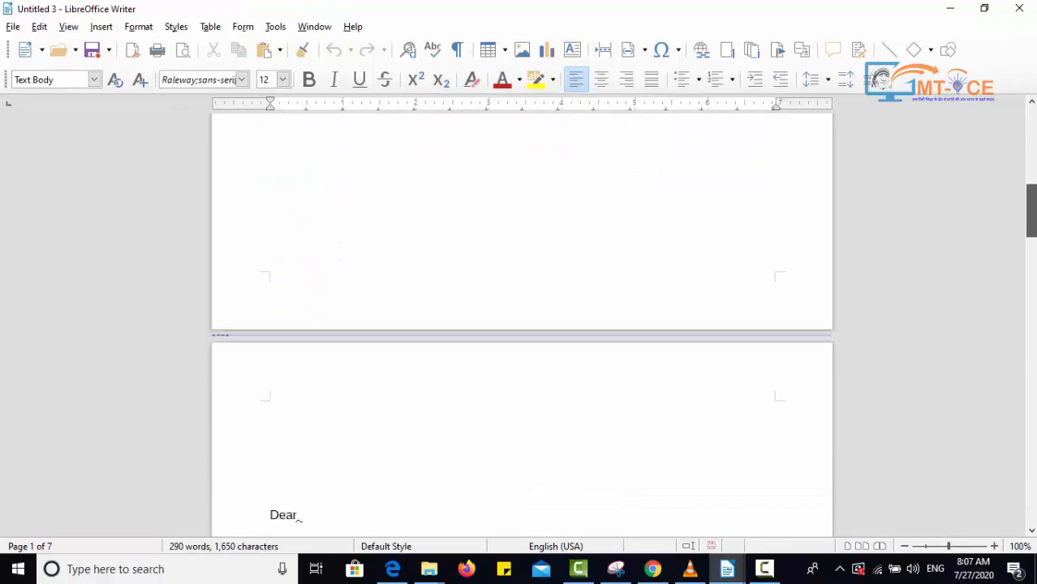
{"action": "scroll", "coordinate": [522, 325], "scroll_direction": "down", "scroll_amount": 15}
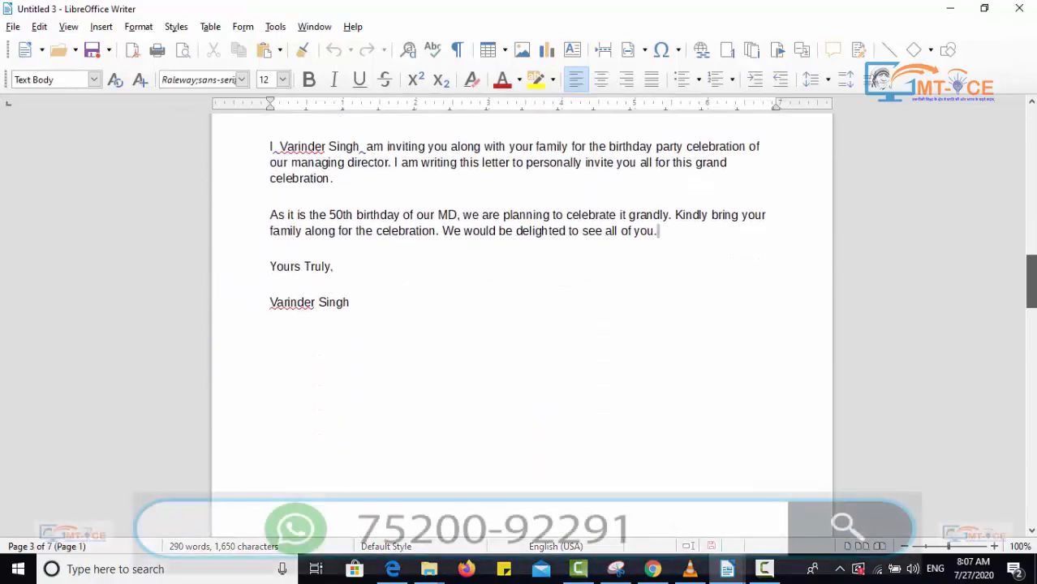
{"action": "scroll", "coordinate": [521, 325], "scroll_direction": "down", "scroll_amount": 12}
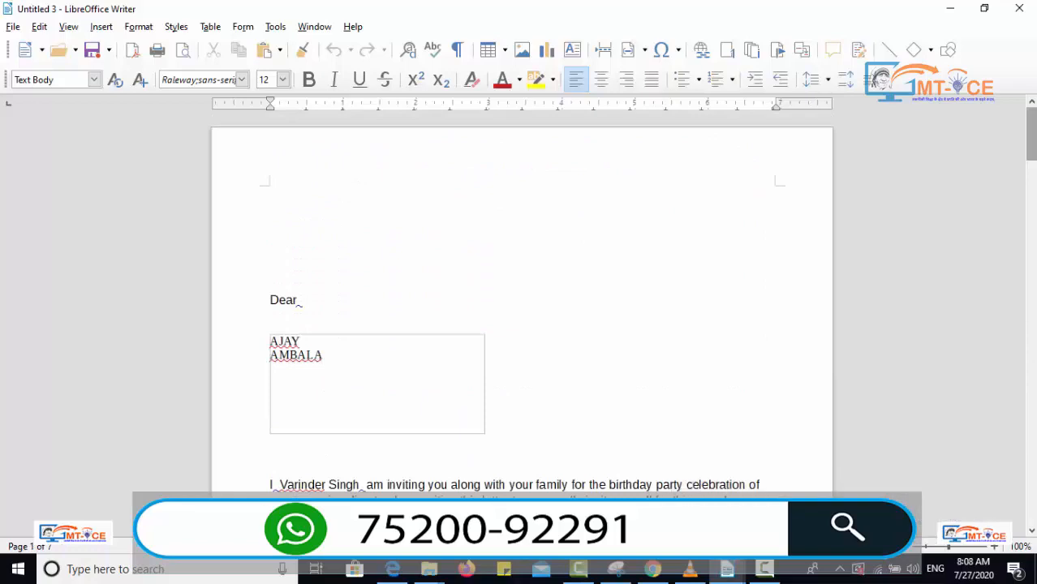
{"action": "left_click_drag", "start_coordinate": [1035, 157], "coordinate": [1036, 383]}
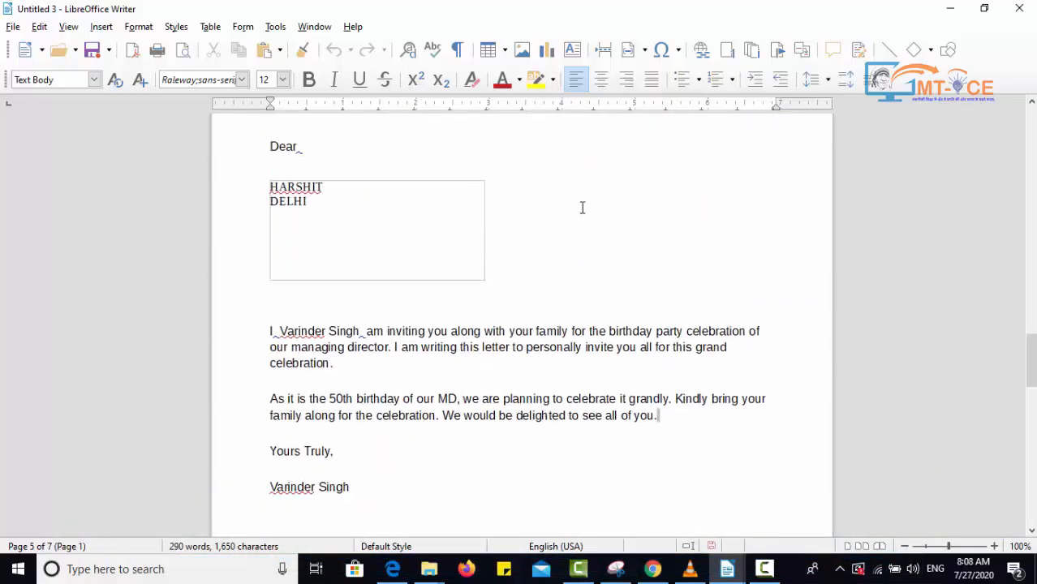
- Close the merged document without saving it
{"action": "double_click", "coordinate": [913, 13]}
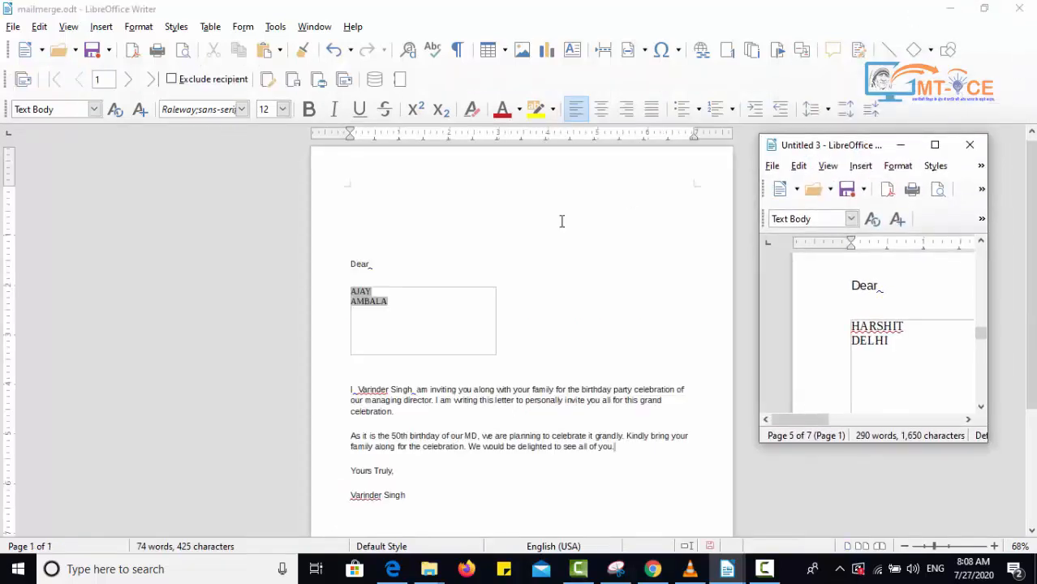
{"action": "left_click", "coordinate": [970, 146]}
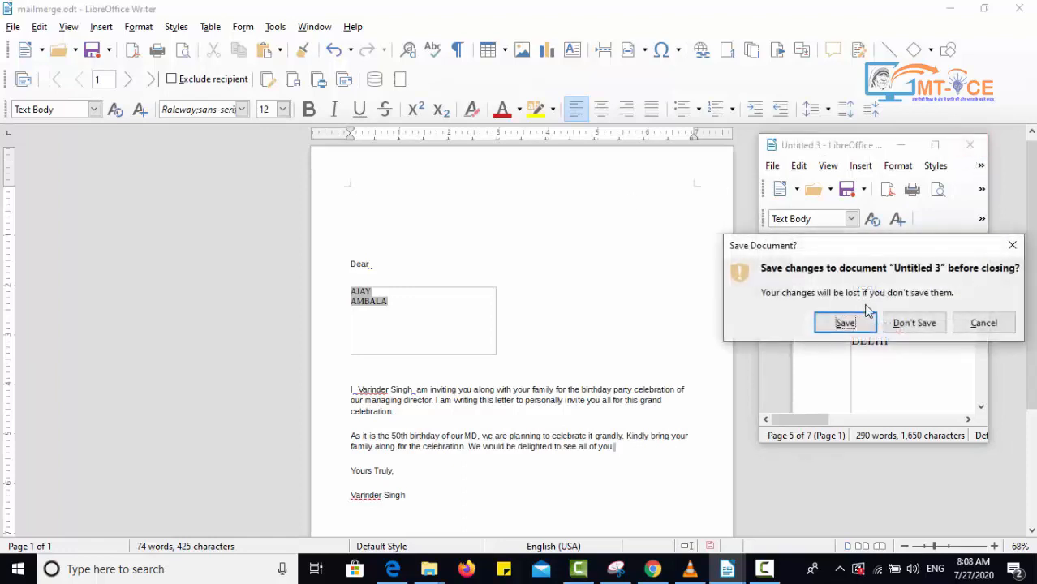
{"action": "left_click", "coordinate": [905, 323]}
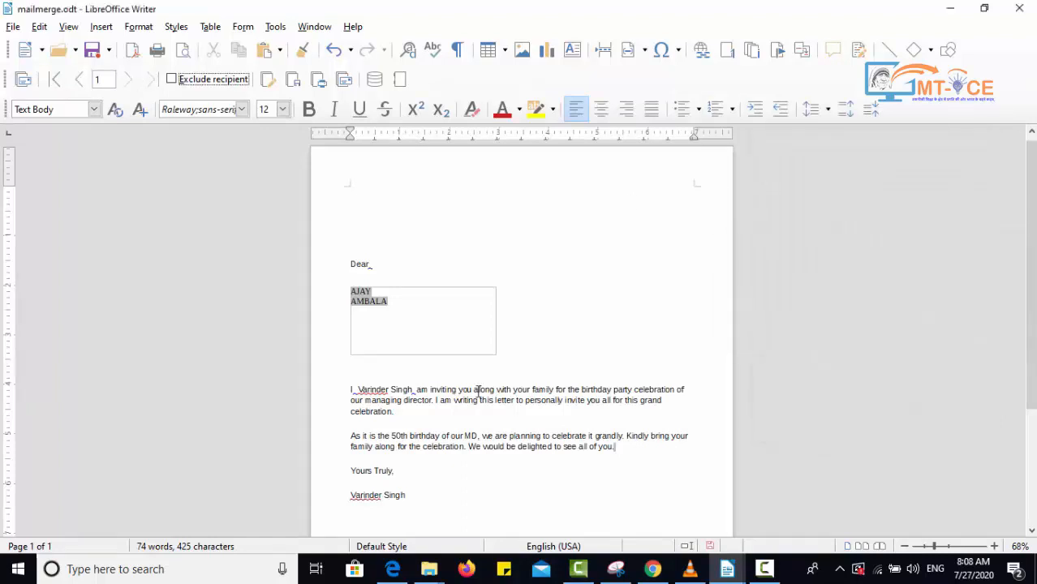
- Move the First Name and ADDRESS merge fields out of the address block to right after "Dear"
{"action": "left_click", "coordinate": [460, 355]}
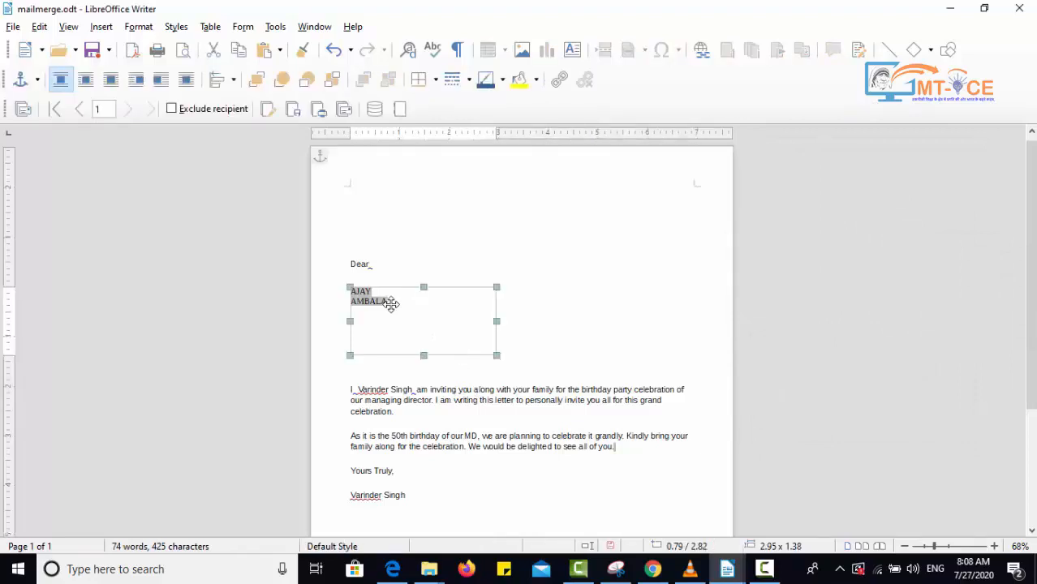
{"action": "left_click", "coordinate": [567, 290]}
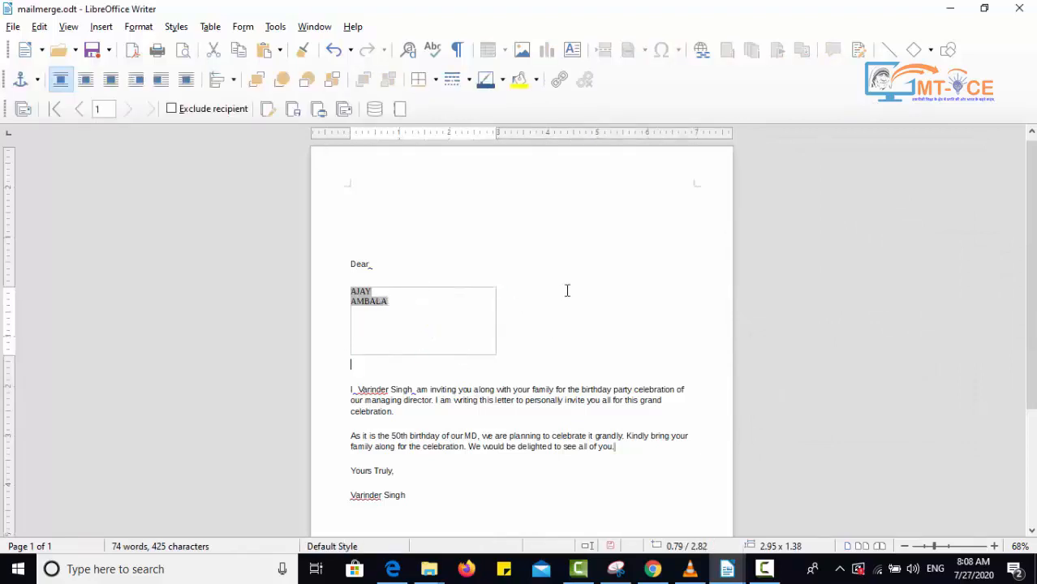
{"action": "left_click_drag", "start_coordinate": [381, 310], "coordinate": [355, 292]}
{"action": "key", "text": "ctrl+c"}
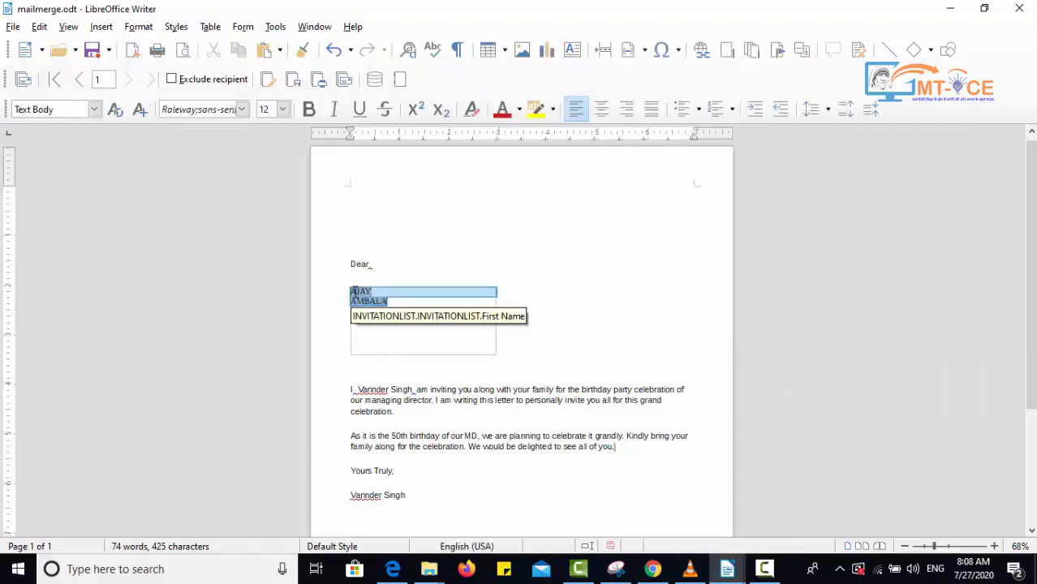
{"action": "key", "text": "Delete"}
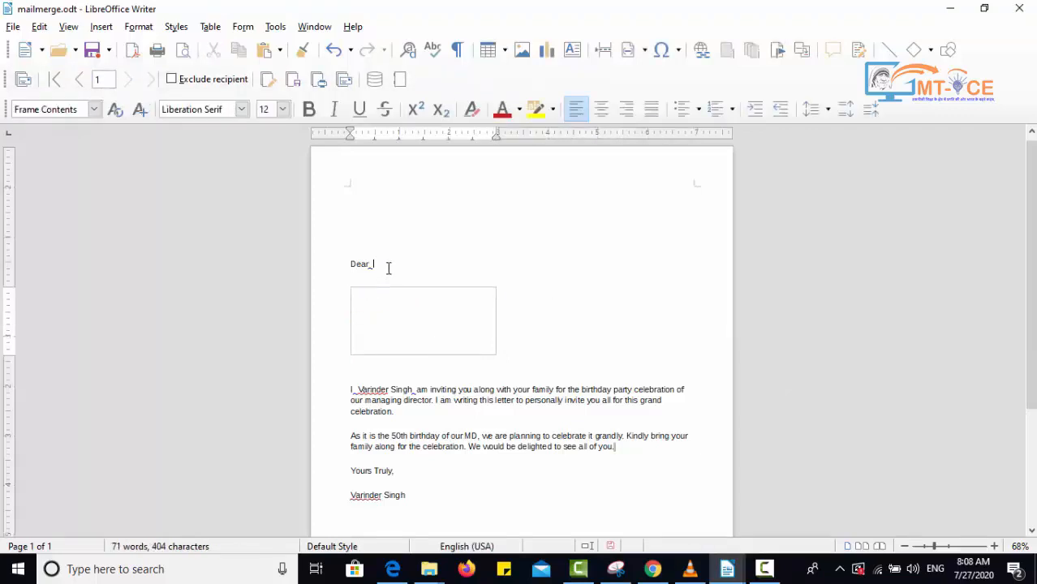
{"action": "key", "text": "ctrl+v"}
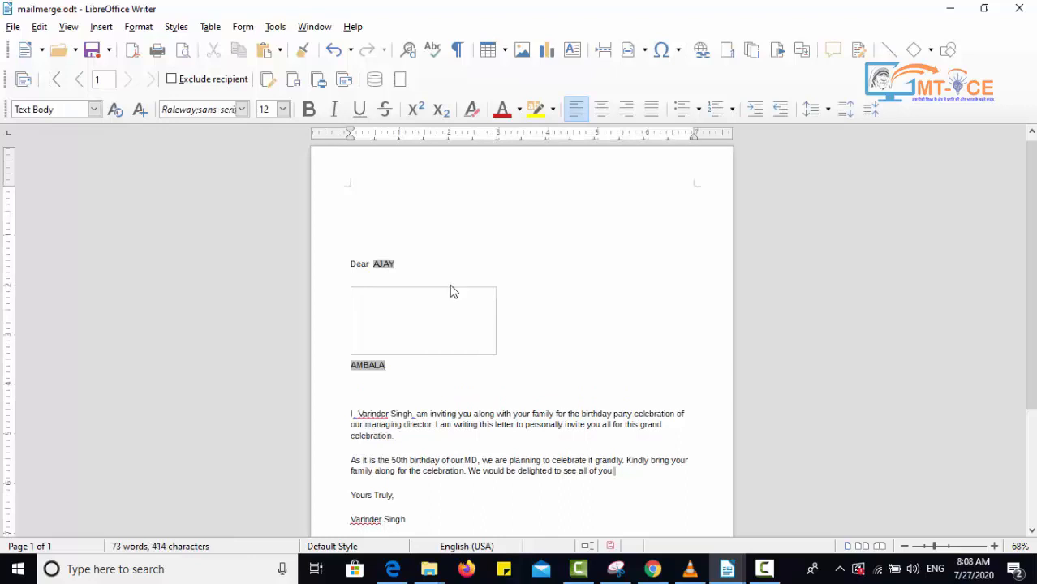
- Delete the empty address frame and type ADDRESS before the address field on the salutation line
{"action": "left_click", "coordinate": [453, 289]}
{"action": "key", "text": "Delete"}
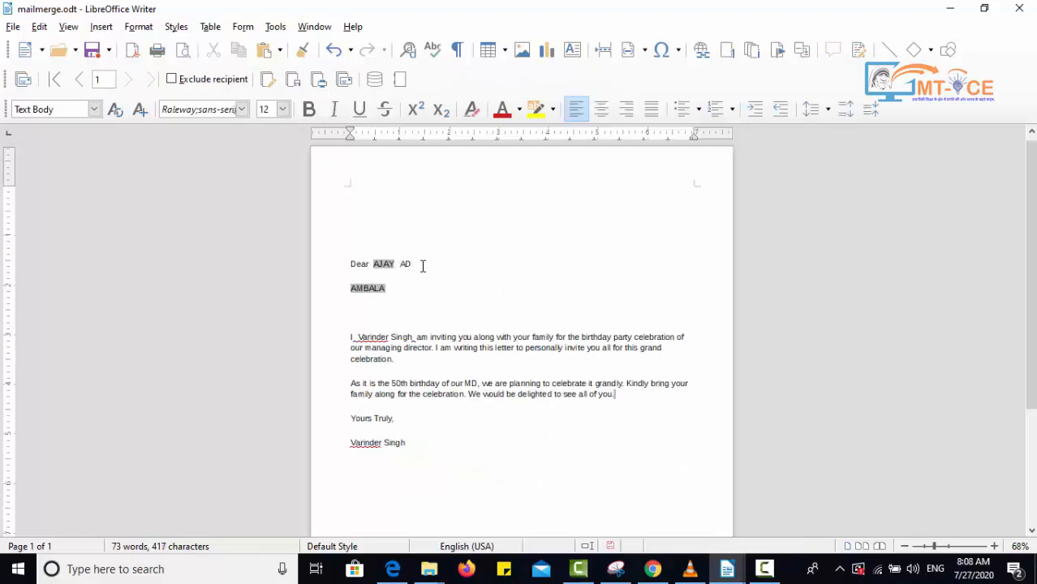
{"action": "type", "text": "S"}
{"action": "key", "text": "Delete"}
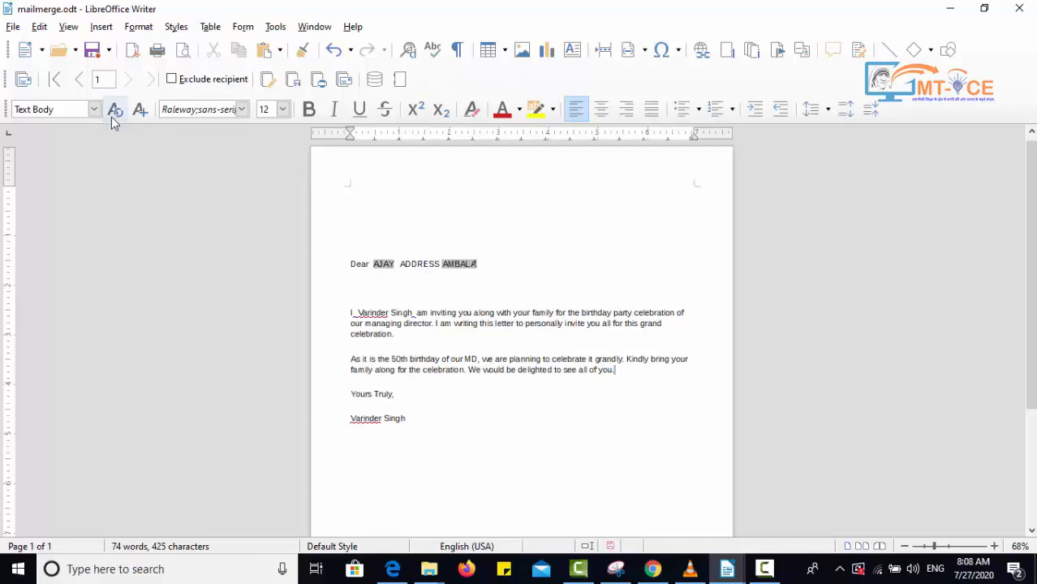
- Regenerate the merged individual documents and review the updated letters
{"action": "left_click", "coordinate": [269, 81]}
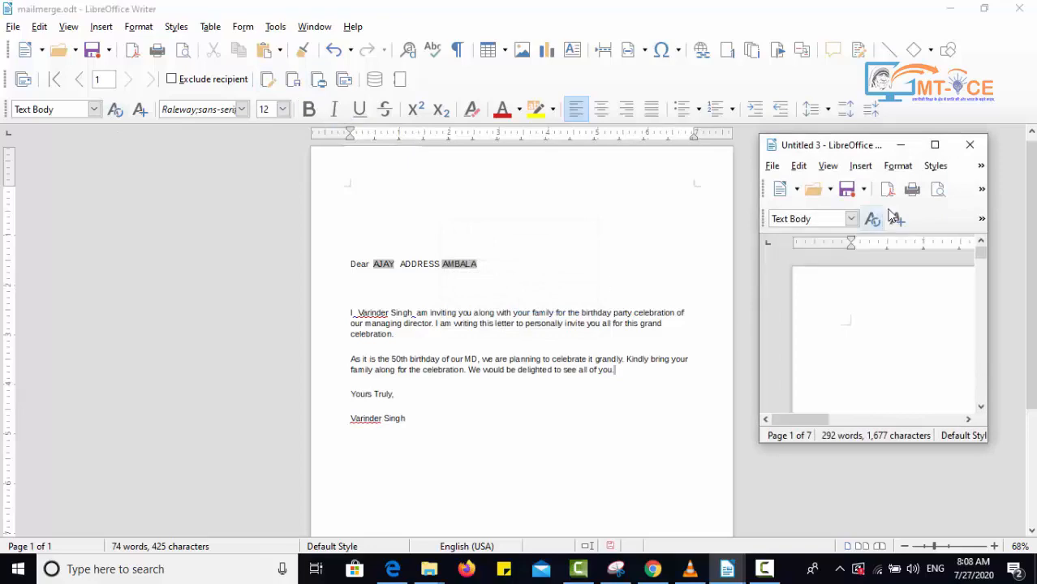
{"action": "left_click", "coordinate": [935, 144]}
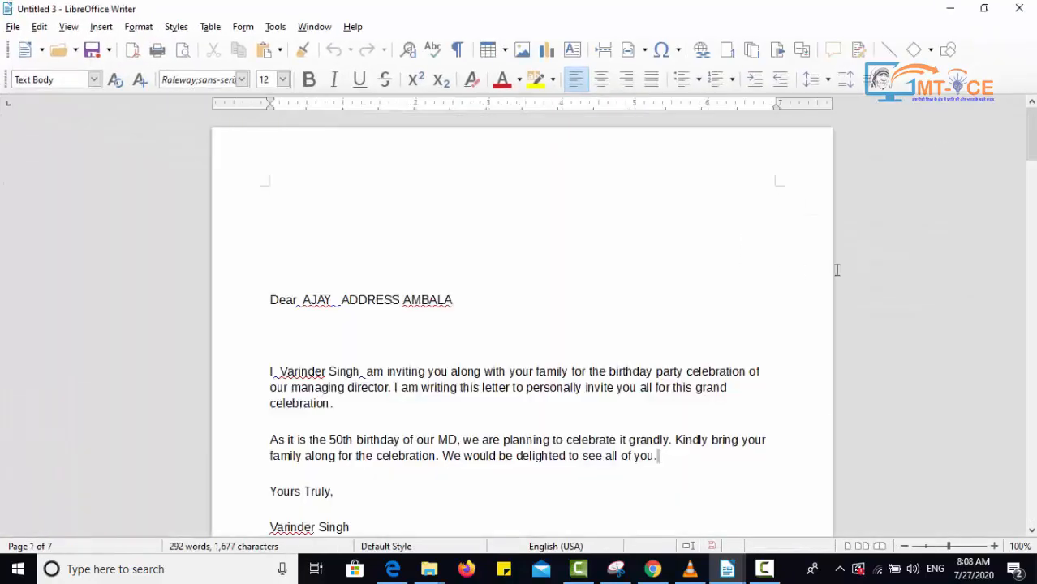
{"action": "left_click_drag", "start_coordinate": [1032, 165], "coordinate": [1031, 367]}
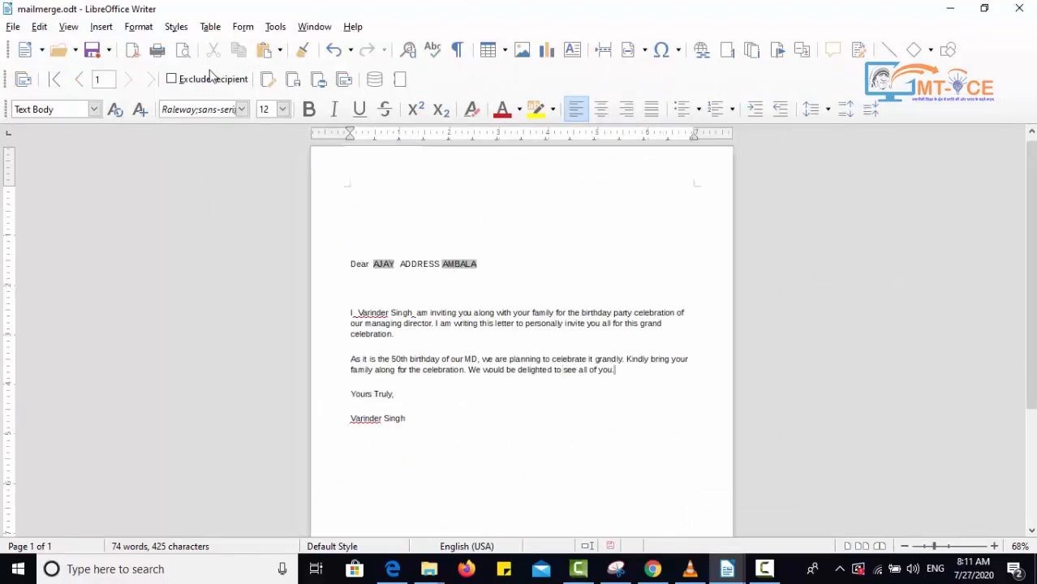
- Reopen the mail merge wizard and review the INVITATIONLIST recipient entries in the address list editor
{"action": "left_click", "coordinate": [273, 28]}
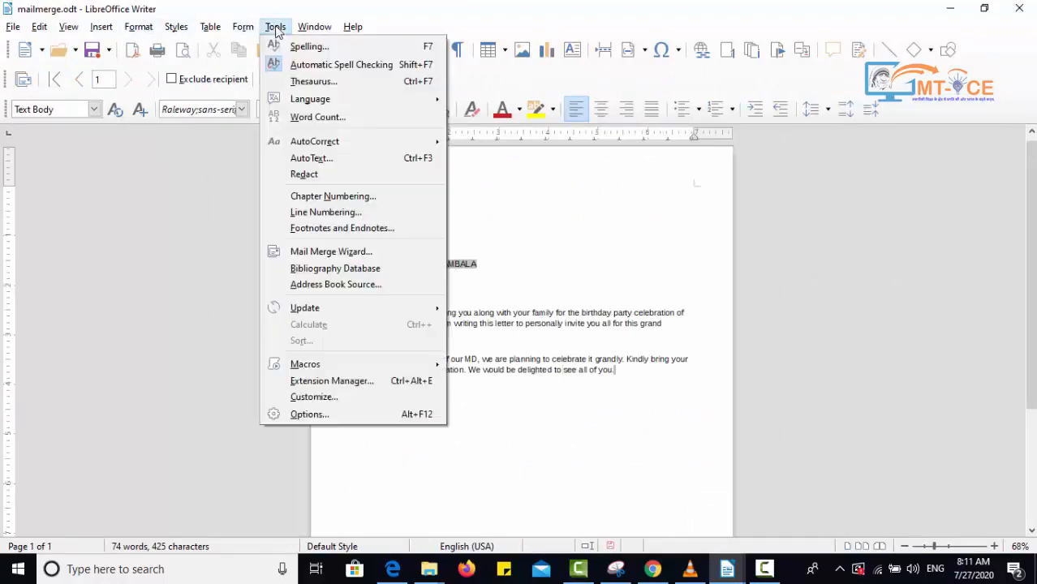
{"action": "left_click", "coordinate": [339, 254]}
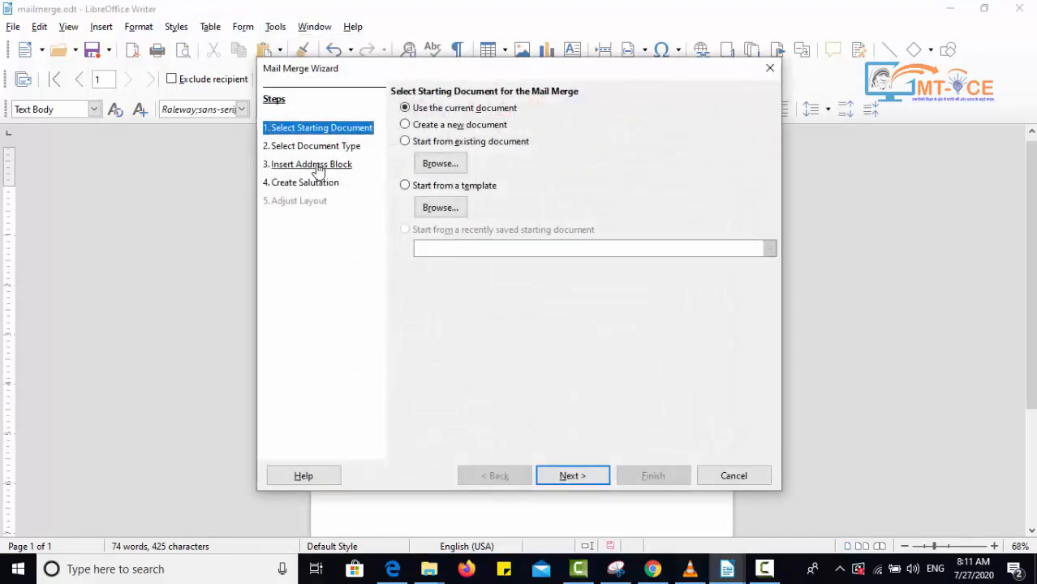
{"action": "left_click", "coordinate": [316, 165]}
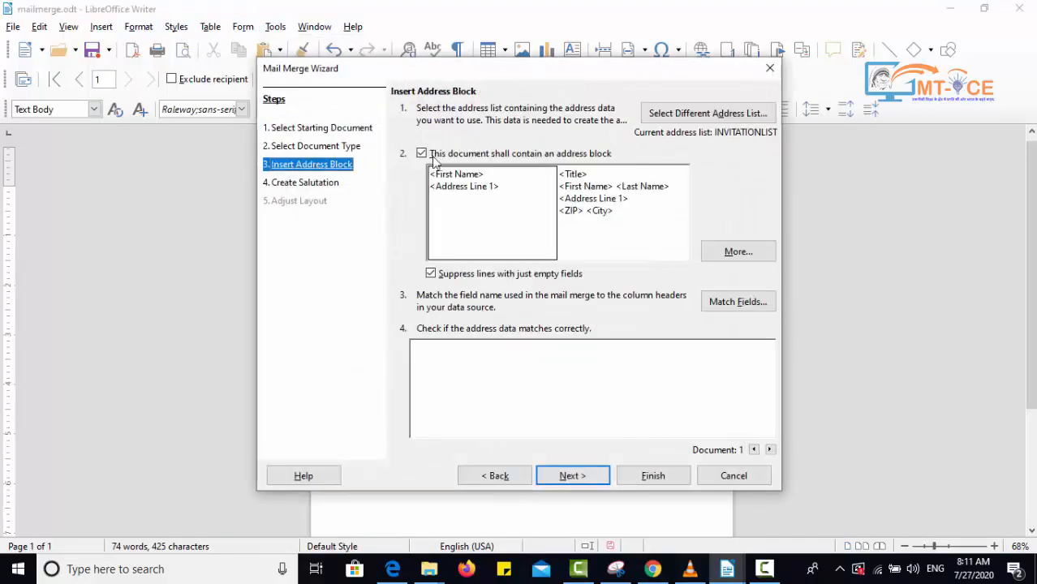
{"action": "left_click", "coordinate": [728, 121]}
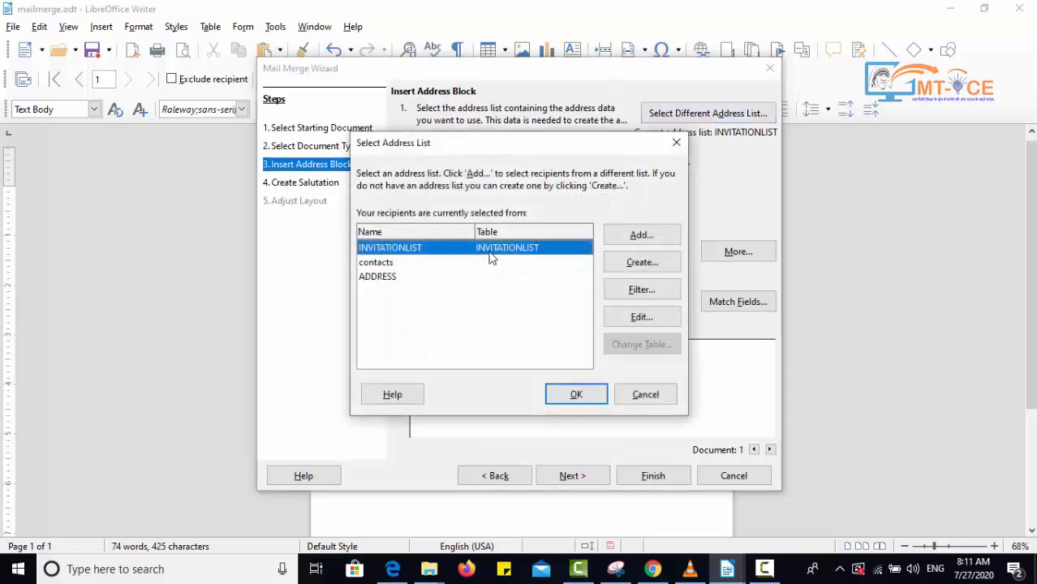
{"action": "left_click", "coordinate": [626, 315]}
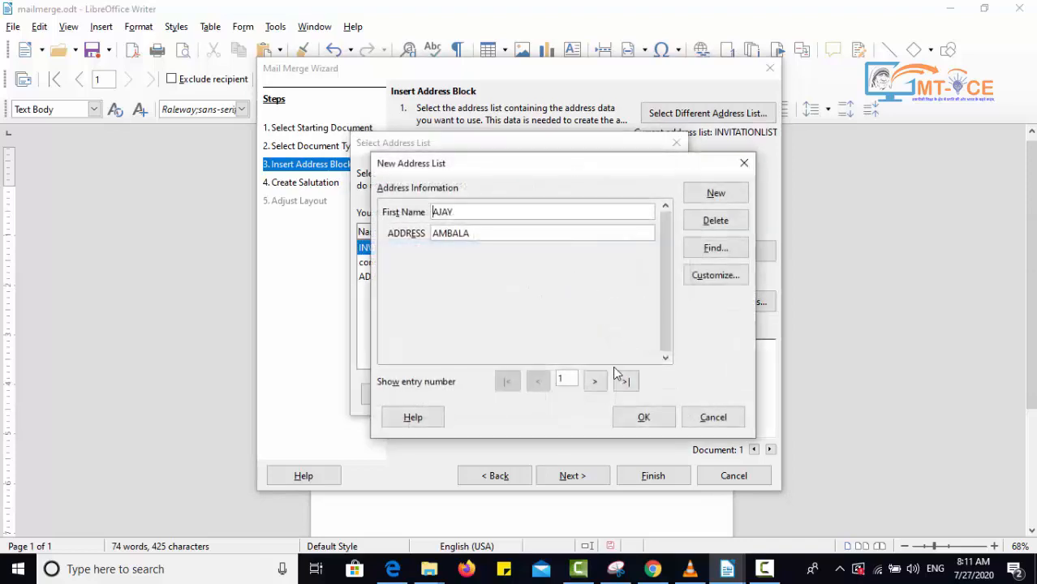
{"action": "left_click", "coordinate": [686, 221]}
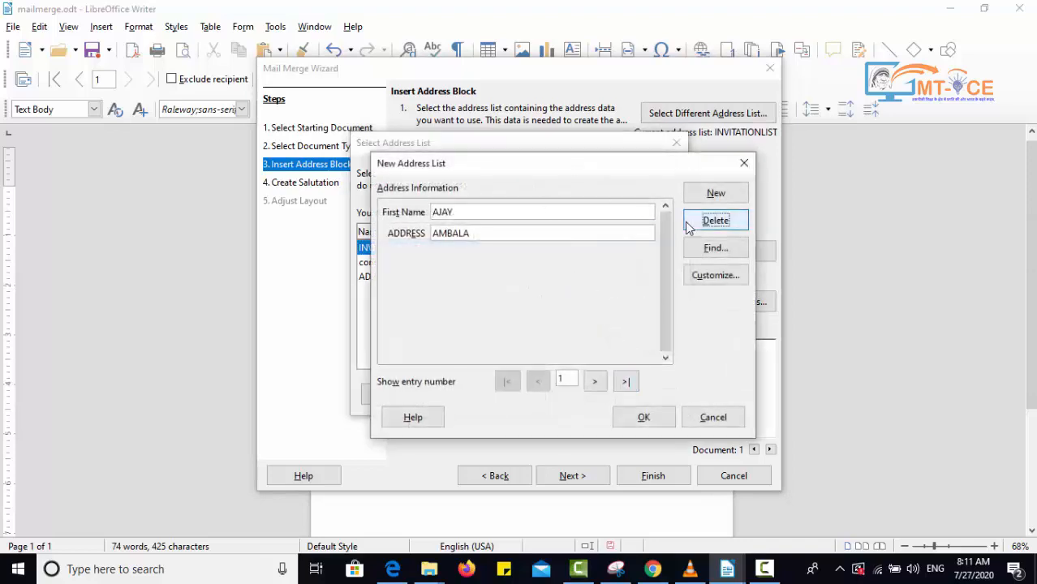
{"action": "left_click", "coordinate": [596, 381]}
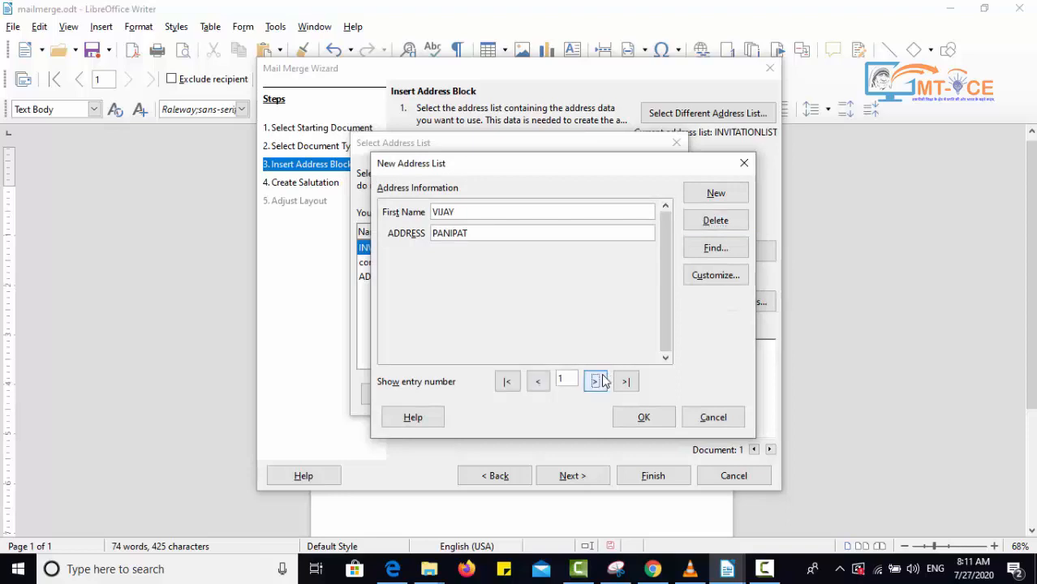
{"action": "left_click", "coordinate": [541, 384]}
{"action": "left_click", "coordinate": [730, 419]}
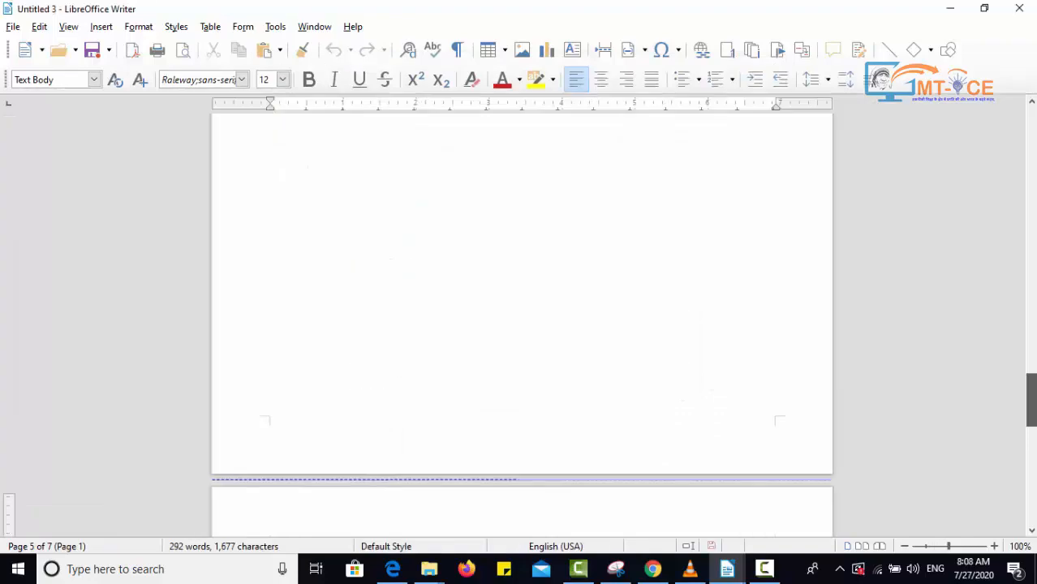
{"action": "left_click_drag", "start_coordinate": [1029, 394], "coordinate": [1021, 65]}
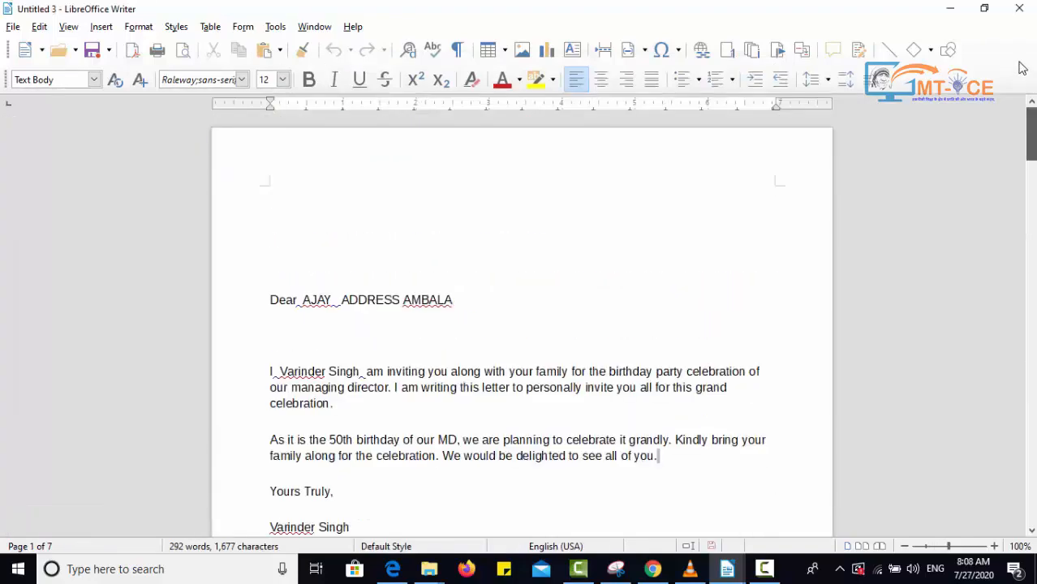
{"action": "left_click", "coordinate": [961, 7]}
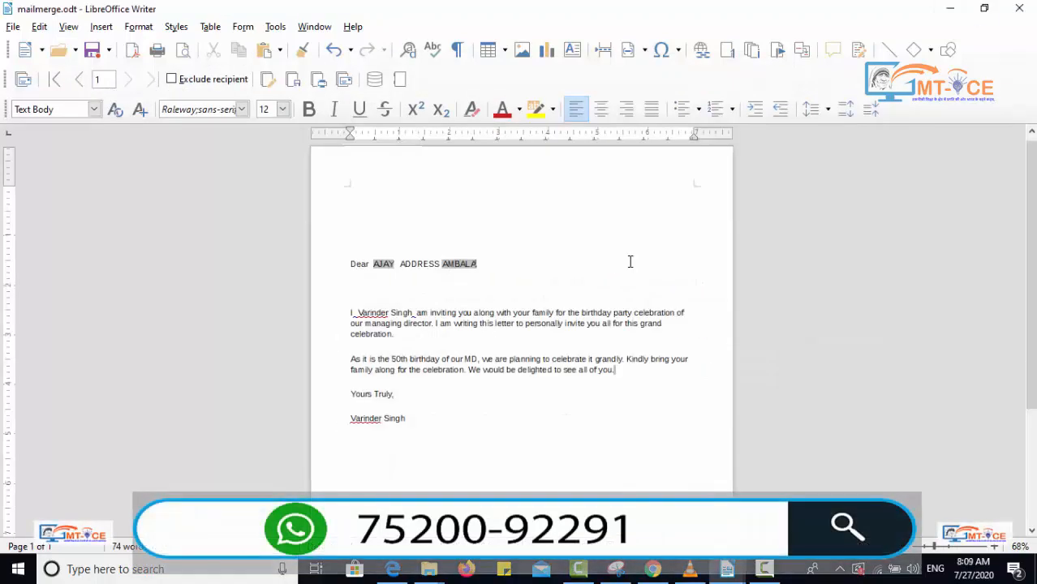